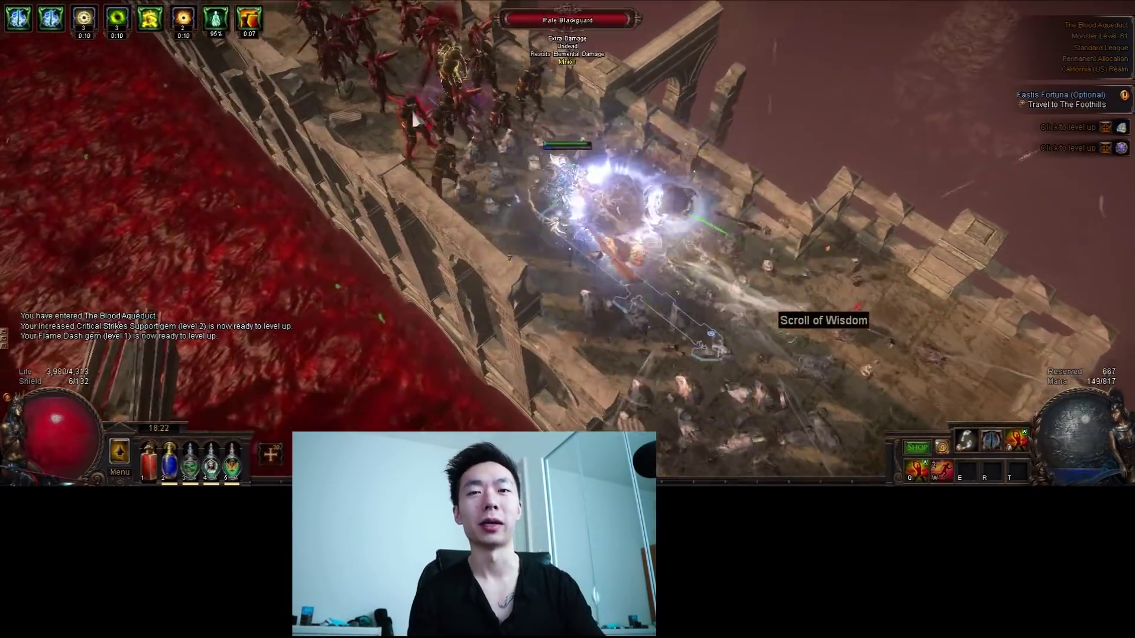
pyautogui.press('w')
pyautogui.press('w')
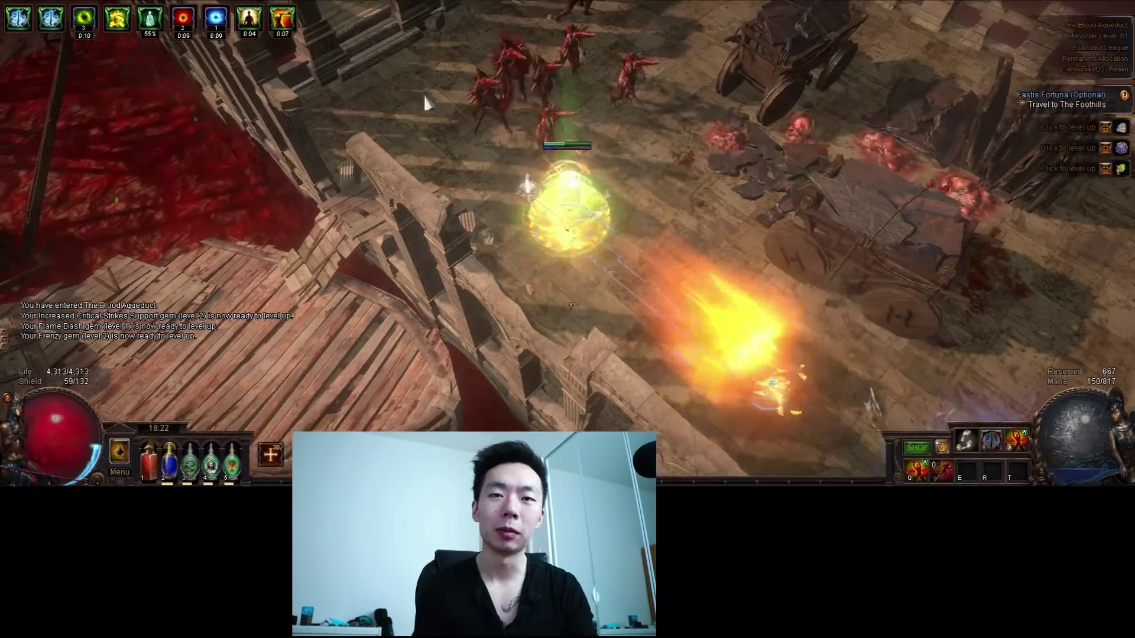
pyautogui.moveTo(428, 103)
pyautogui.mouseDown()
pyautogui.moveTo(717, 79)
pyautogui.moveTo(772, 51)
pyautogui.moveTo(335, 385)
pyautogui.moveTo(254, 330)
pyautogui.moveTo(324, 130)
pyautogui.moveTo(370, 66)
pyautogui.moveTo(400, 71)
pyautogui.moveTo(426, 96)
pyautogui.moveTo(413, 103)
pyautogui.moveTo(657, 265)
pyautogui.moveTo(413, 91)
pyautogui.moveTo(413, 126)
pyautogui.moveTo(425, 85)
pyautogui.moveTo(445, 108)
pyautogui.moveTo(427, 80)
pyautogui.moveTo(393, 88)
pyautogui.moveTo(388, 77)
pyautogui.moveTo(405, 101)
pyautogui.moveTo(466, 127)
pyautogui.moveTo(466, 93)
pyautogui.moveTo(735, 64)
pyautogui.moveTo(778, 45)
pyautogui.moveTo(697, 65)
pyautogui.moveTo(374, 353)
pyautogui.moveTo(350, 328)
pyautogui.moveTo(367, 118)
pyautogui.moveTo(390, 94)
pyautogui.moveTo(406, 101)
pyautogui.moveTo(426, 77)
pyautogui.moveTo(550, 202)
pyautogui.moveTo(541, 246)
pyautogui.moveTo(409, 380)
pyautogui.moveTo(500, 256)
pyautogui.moveTo(353, 294)
pyautogui.moveTo(314, 101)
pyautogui.moveTo(453, 69)
pyautogui.moveTo(446, 62)
pyautogui.moveTo(424, 94)
pyautogui.moveTo(520, 77)
pyautogui.moveTo(790, 133)
pyautogui.moveTo(790, 143)
pyautogui.moveTo(582, 82)
pyautogui.moveTo(404, 74)
pyautogui.mouseUp()
pyautogui.press('w')
pyautogui.press('w')
pyautogui.press('2')
pyautogui.press('3')
pyautogui.press('4')
pyautogui.press('5')
pyautogui.press('w')
pyautogui.press('2')
pyautogui.press('3')
pyautogui.press('4')
pyautogui.press('5')
pyautogui.press('2')
pyautogui.press('3')
pyautogui.press('4')
pyautogui.press('5')
pyautogui.press('w')
pyautogui.press('w')
pyautogui.press('2')
pyautogui.press('3')
pyautogui.press('4')
pyautogui.press('5')
pyautogui.press('2')
pyautogui.press('3')
pyautogui.press('4')
pyautogui.press('5')
pyautogui.press('w')
pyautogui.press('w')
pyautogui.press('2')
pyautogui.press('3')
pyautogui.press('4')
pyautogui.press('5')
pyautogui.press('2')
pyautogui.press('3')
pyautogui.press('4')
pyautogui.press('5')
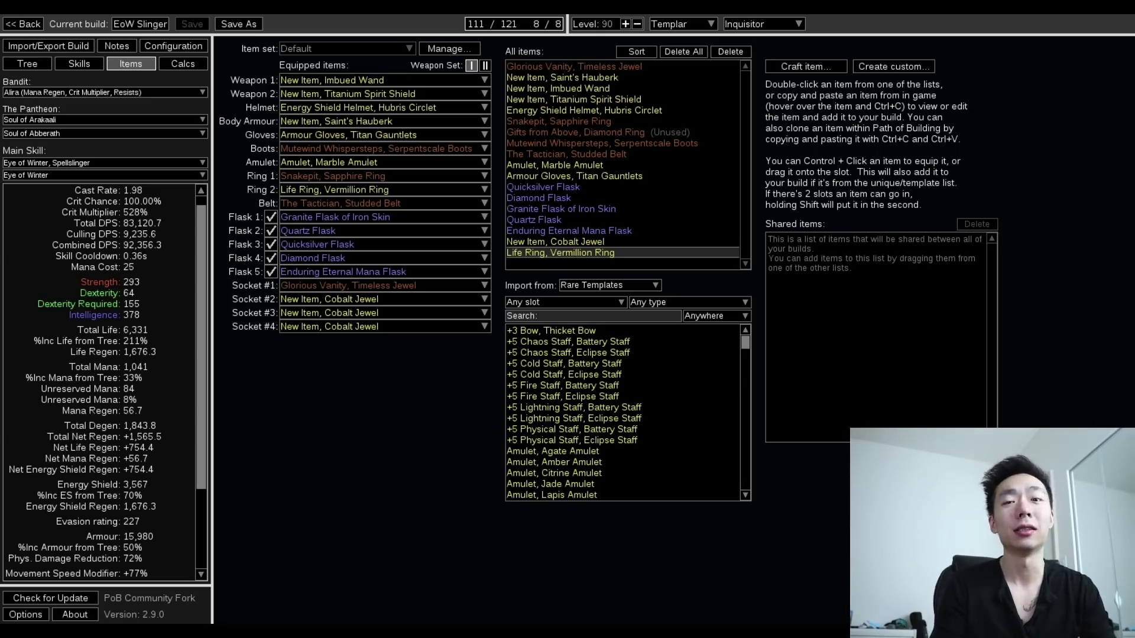
# - Open the passive tree and examine the allocated nodes of the Inquisitor ascendancy
pyautogui.moveTo(574, 66)
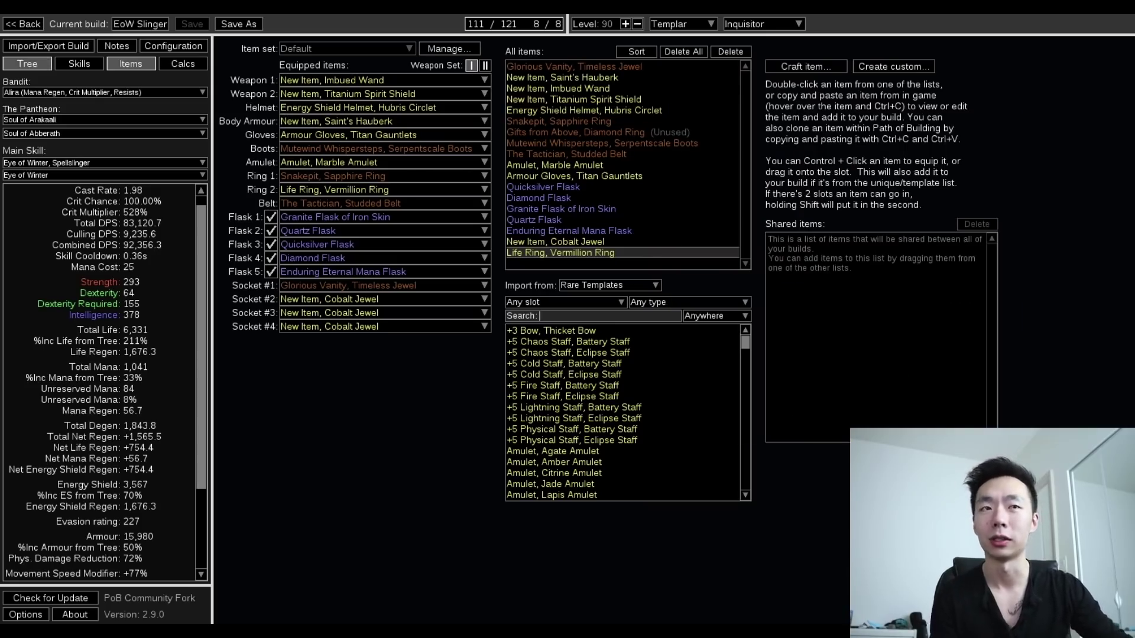
pyautogui.click(47, 66)
pyautogui.moveTo(404, 180); pyautogui.dragTo(682, 221)
pyautogui.scroll(6, 542, 306)
pyautogui.scroll(2, 544, 302)
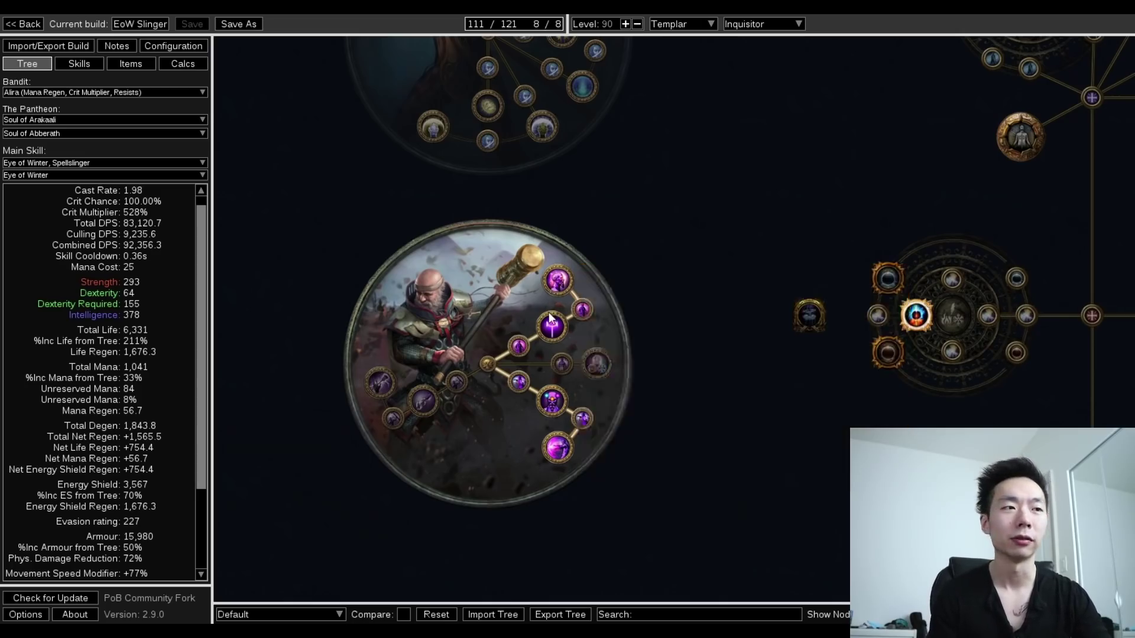
pyautogui.scroll(-5, 704, 316)
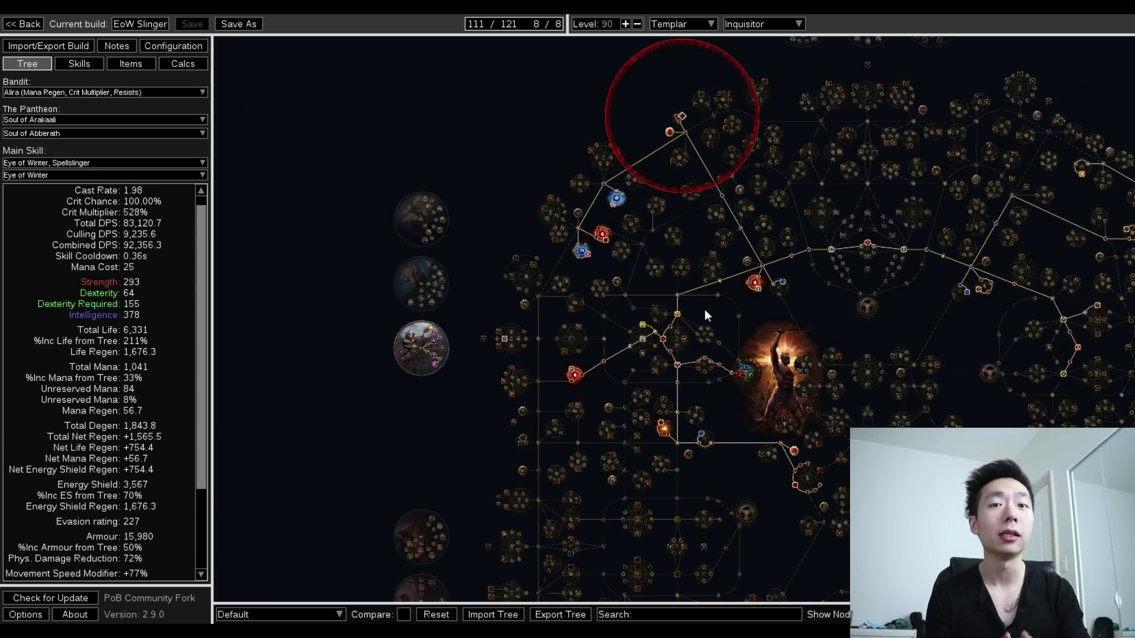
# - Inspect the allocated life nodes across the upper passive tree, including Mana Regeneration and Life and Melding
pyautogui.moveTo(705, 309); pyautogui.dragTo(495, 317)
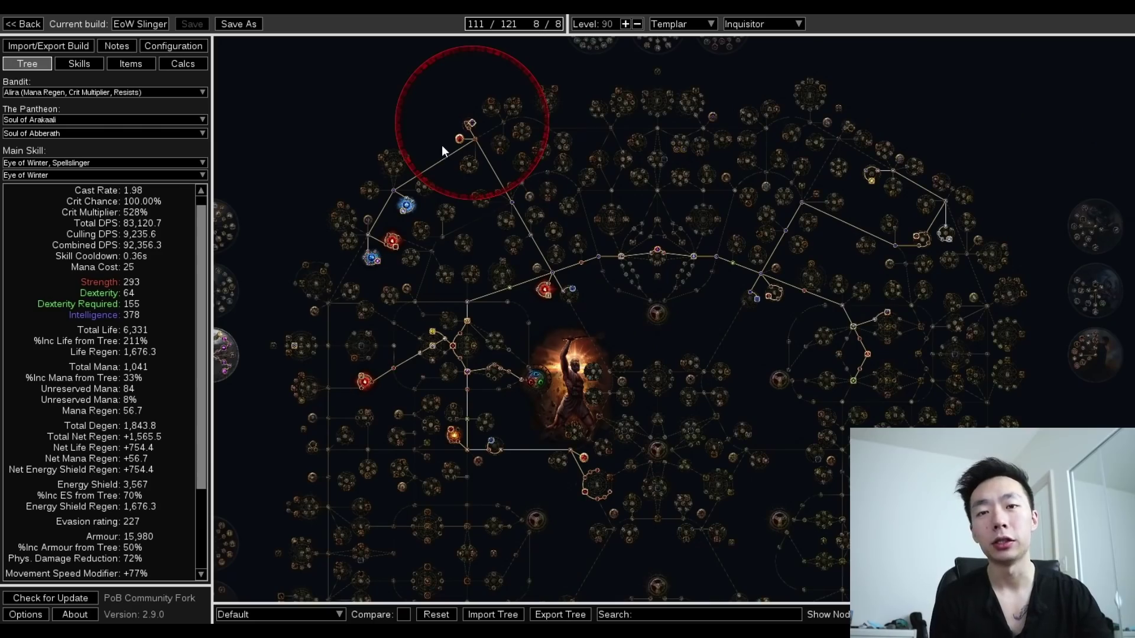
pyautogui.moveTo(462, 143)
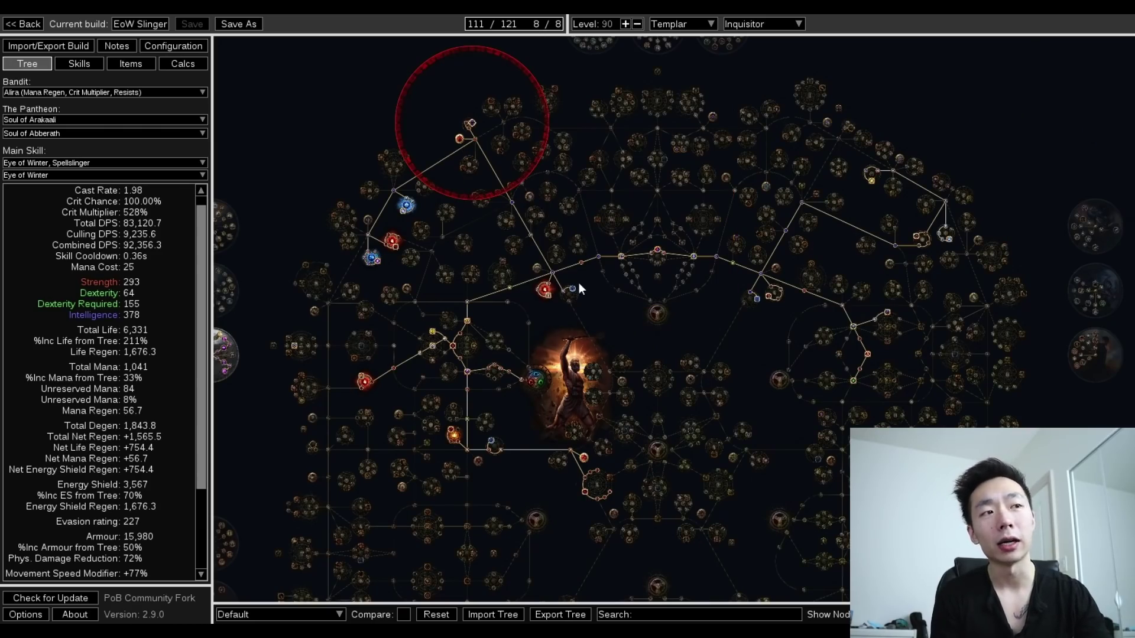
pyautogui.scroll(4, 550, 288)
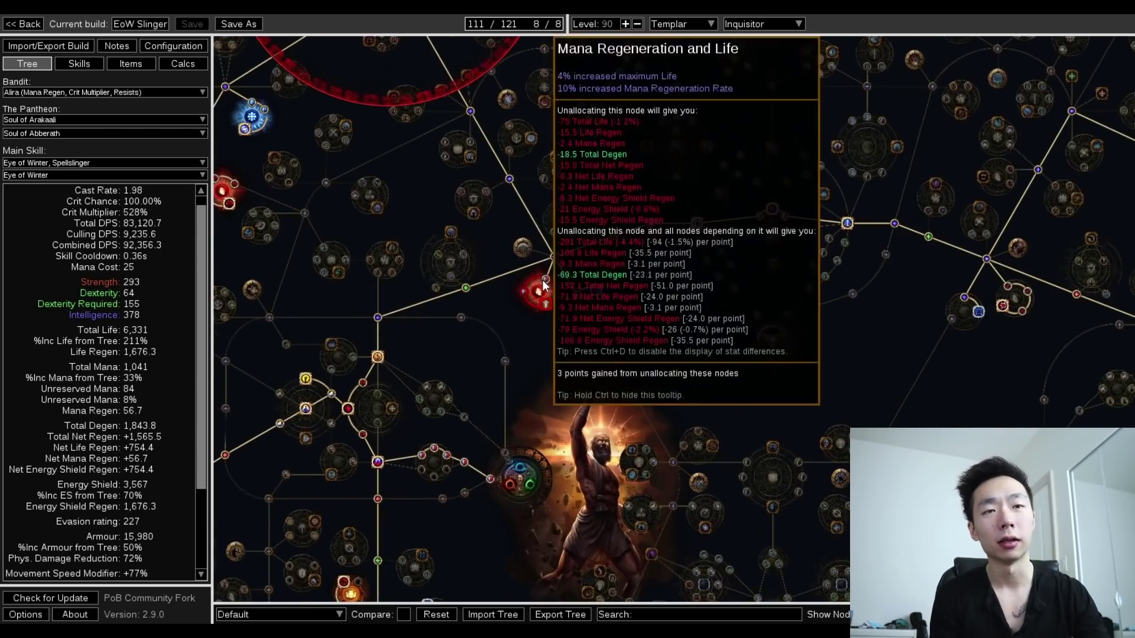
pyautogui.scroll(-1, 693, 332)
pyautogui.moveTo(694, 331); pyautogui.dragTo(569, 326)
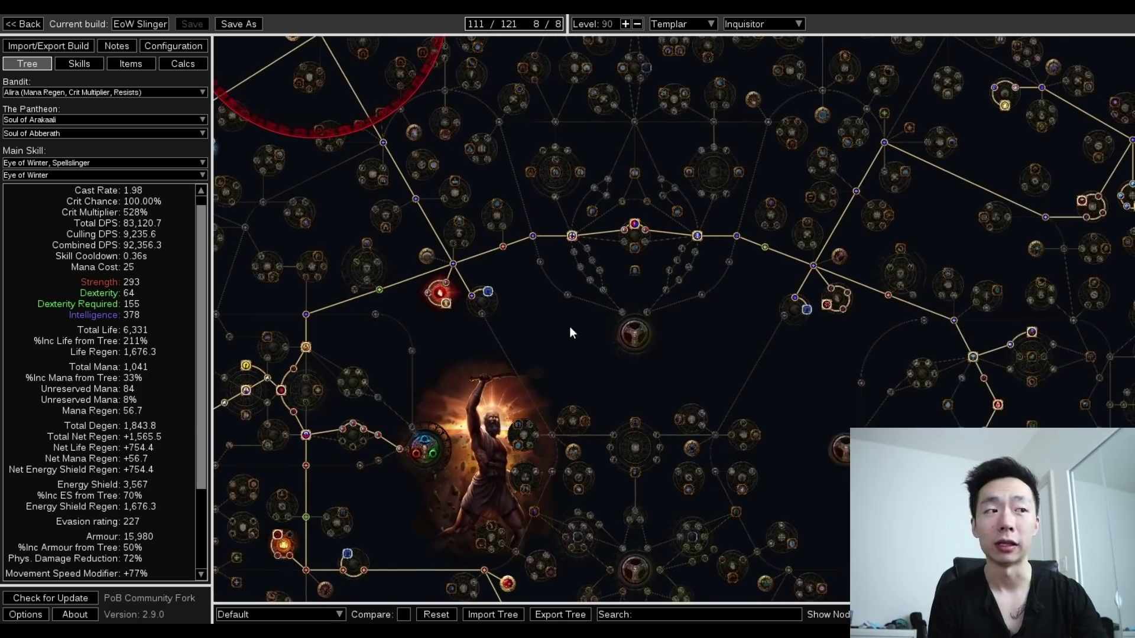
pyautogui.moveTo(828, 304)
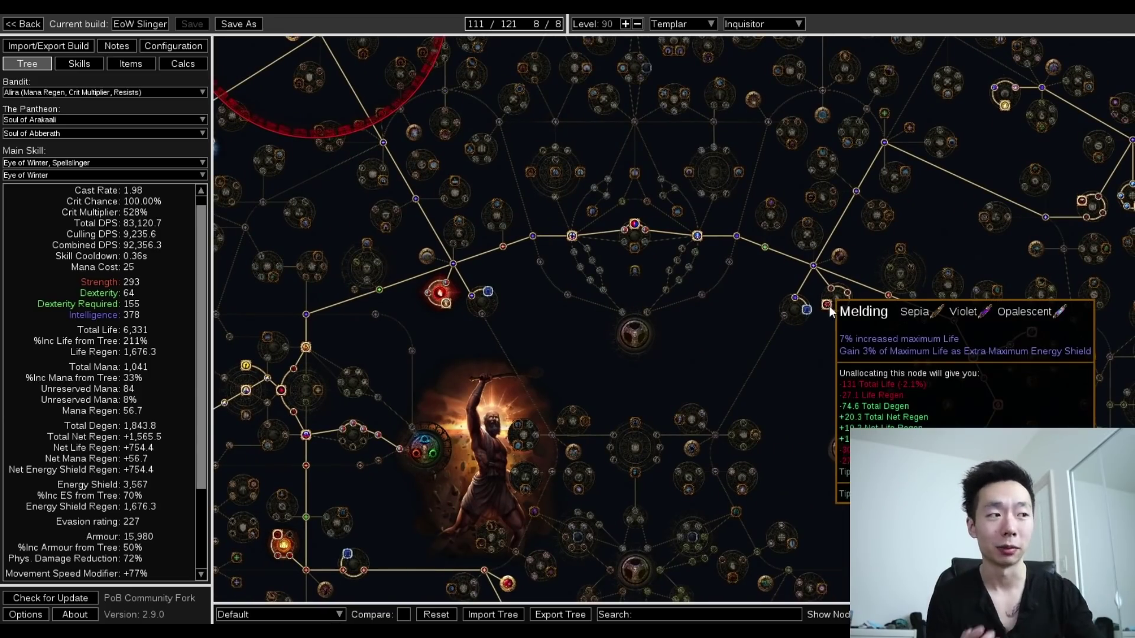
# - Review the build's resistances and Full DPS in the stat summary, and display the detailed calculation breakdown
pyautogui.scroll(-2, 735, 367)
pyautogui.scroll(-3, 160, 367)
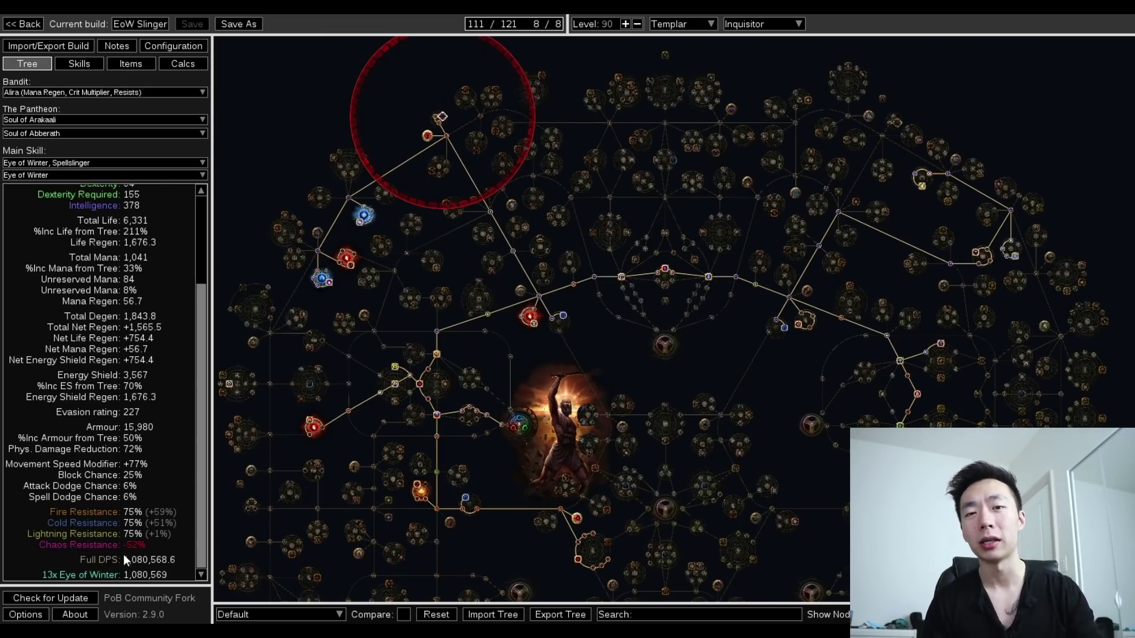
pyautogui.scroll(3, 125, 544)
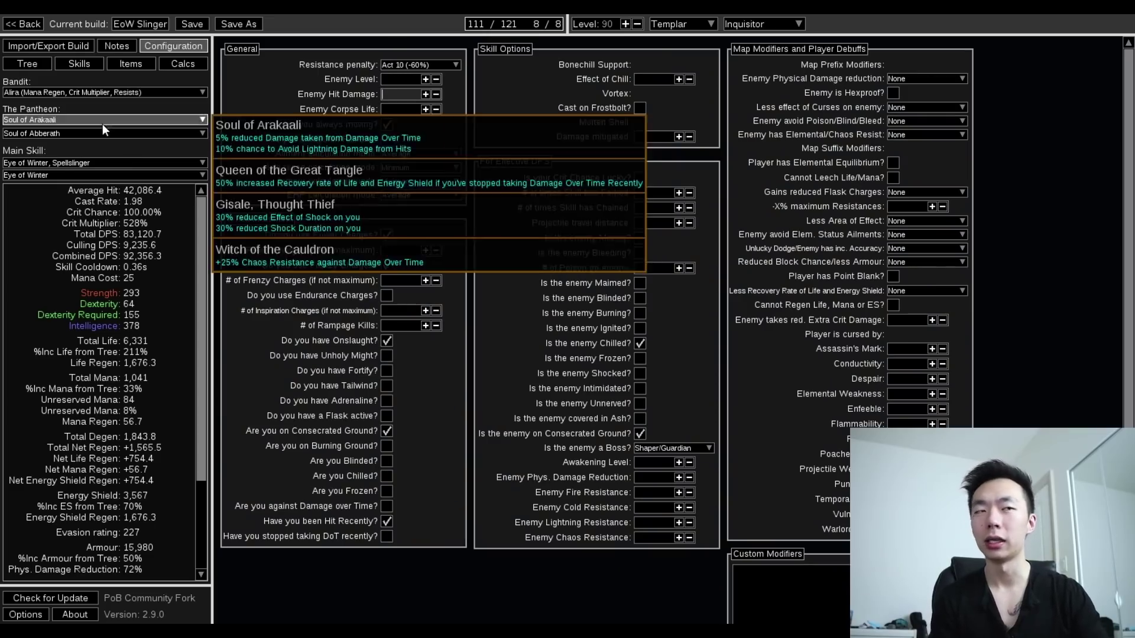
pyautogui.click(178, 66)
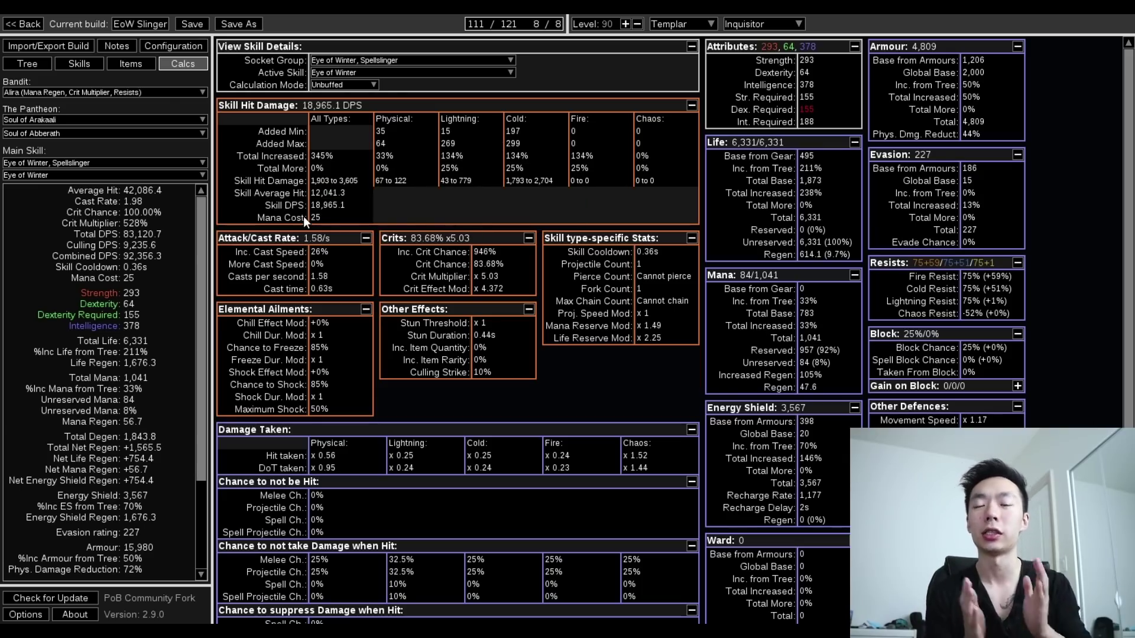
# - Return to the passive tree and inspect the Melding and Iron Will nodes
pyautogui.click(46, 67)
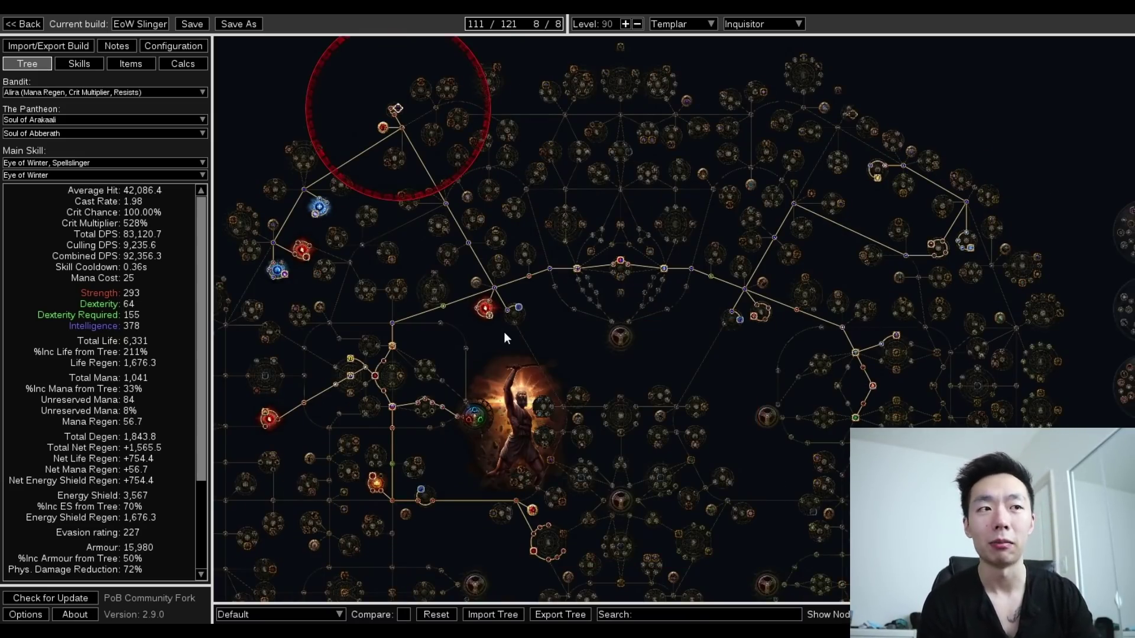
pyautogui.moveTo(310, 258)
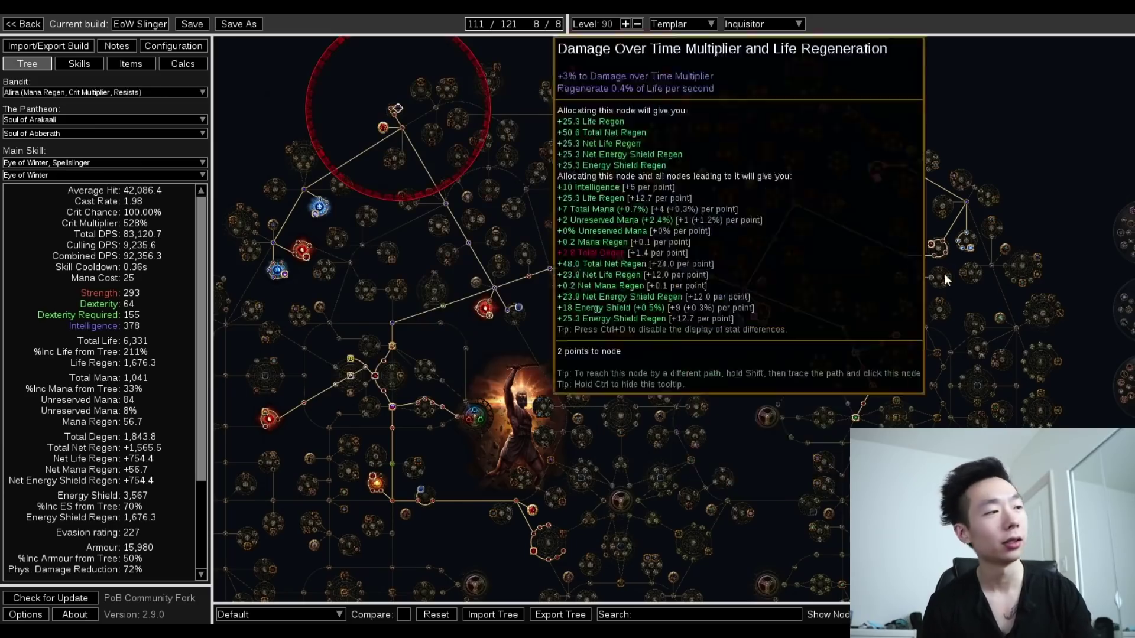
pyautogui.moveTo(754, 317)
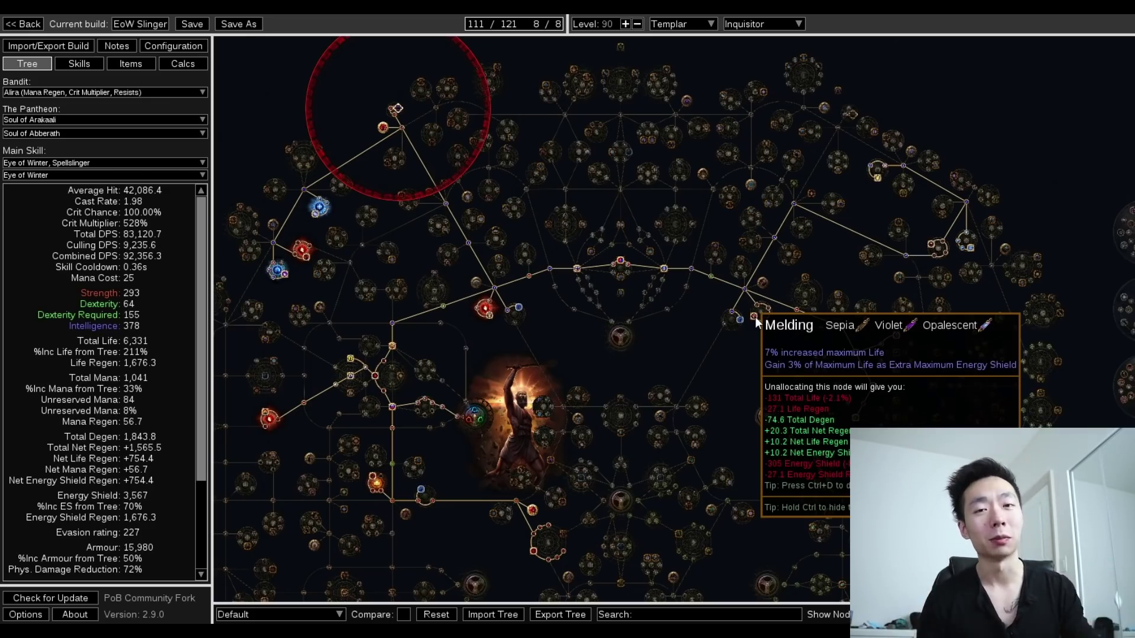
pyautogui.moveTo(551, 350); pyautogui.dragTo(613, 319)
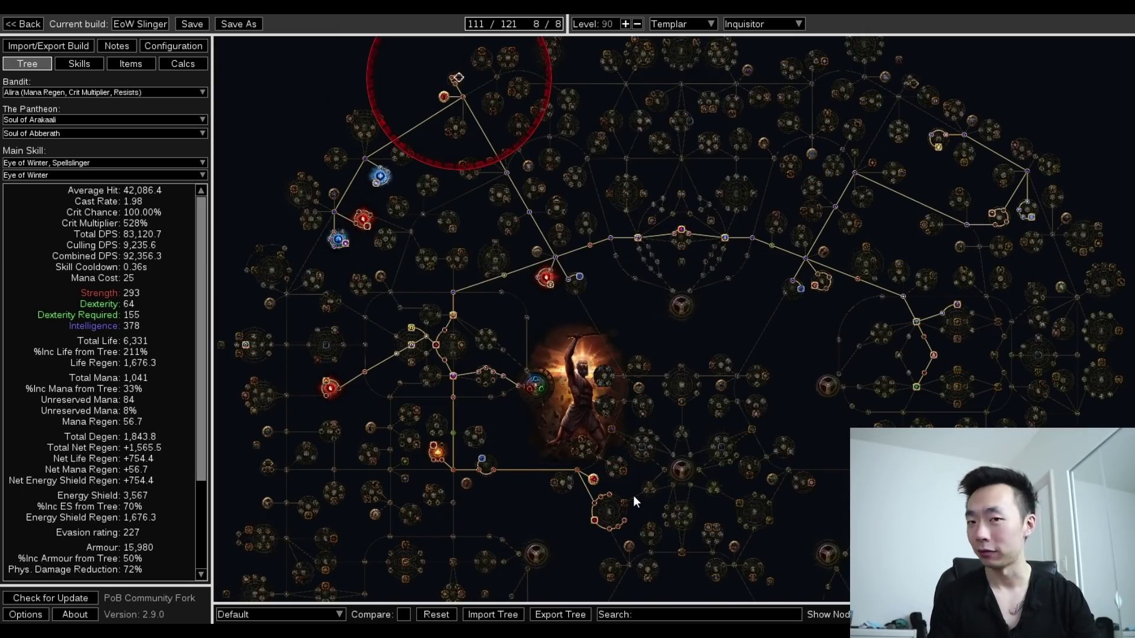
pyautogui.click(593, 478)
pyautogui.click(593, 479)
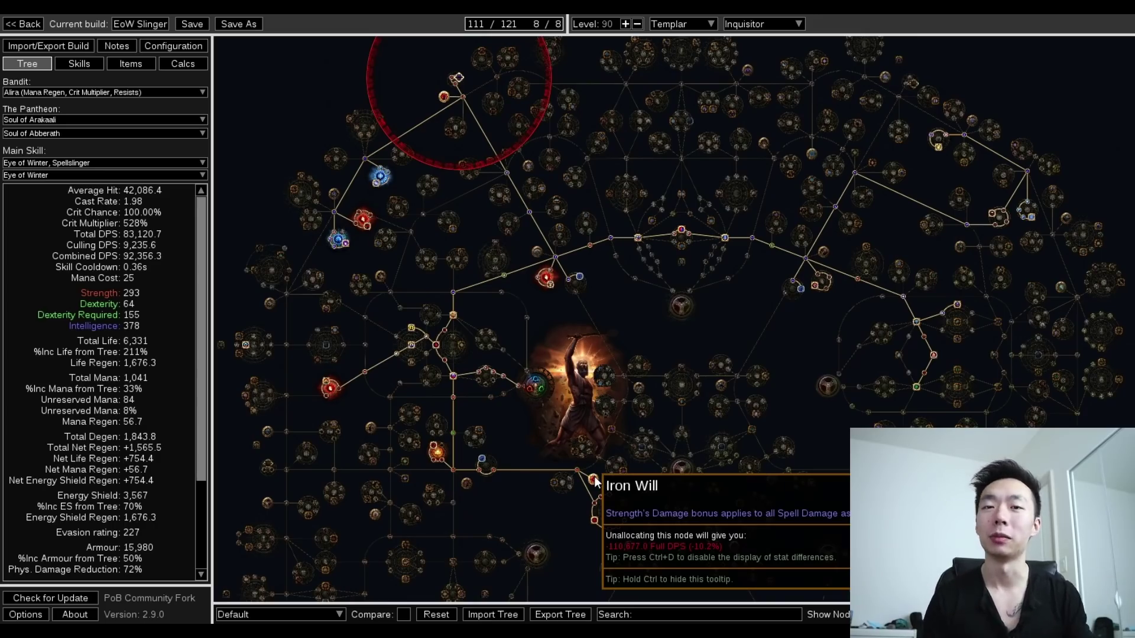
# - Inspect the Armour Mastery and Life Mastery effects allocated on the Templar side of the passive tree
pyautogui.scroll(-1, 595, 482)
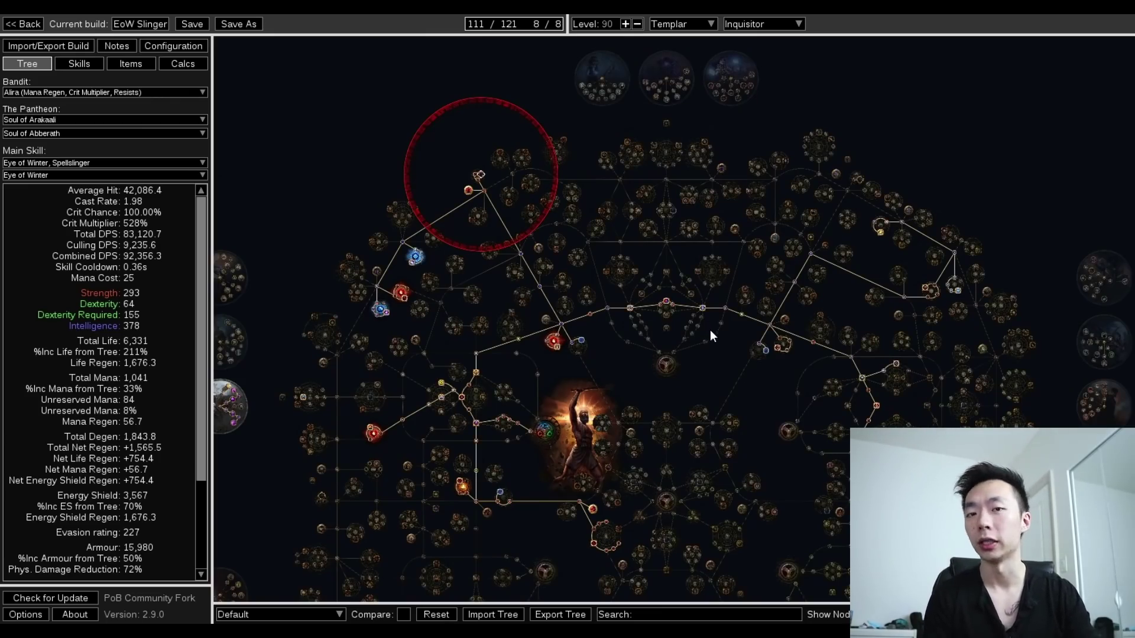
pyautogui.moveTo(556, 427); pyautogui.dragTo(558, 410)
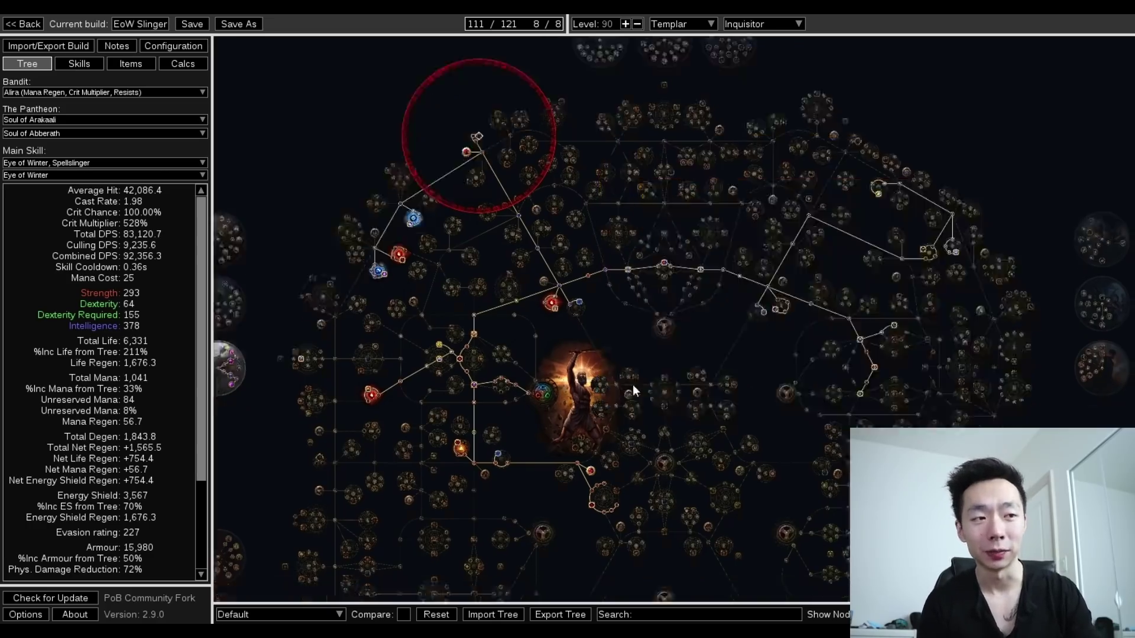
pyautogui.scroll(5, 632, 384)
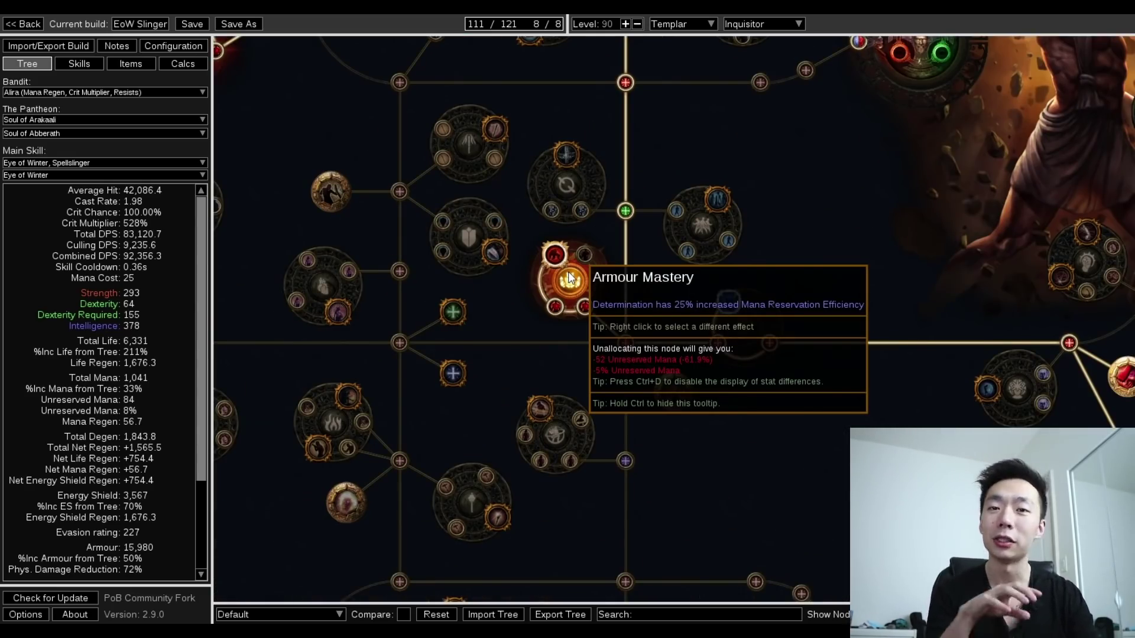
pyautogui.scroll(-1, 540, 217)
pyautogui.moveTo(541, 216); pyautogui.dragTo(662, 344)
pyautogui.moveTo(378, 227)
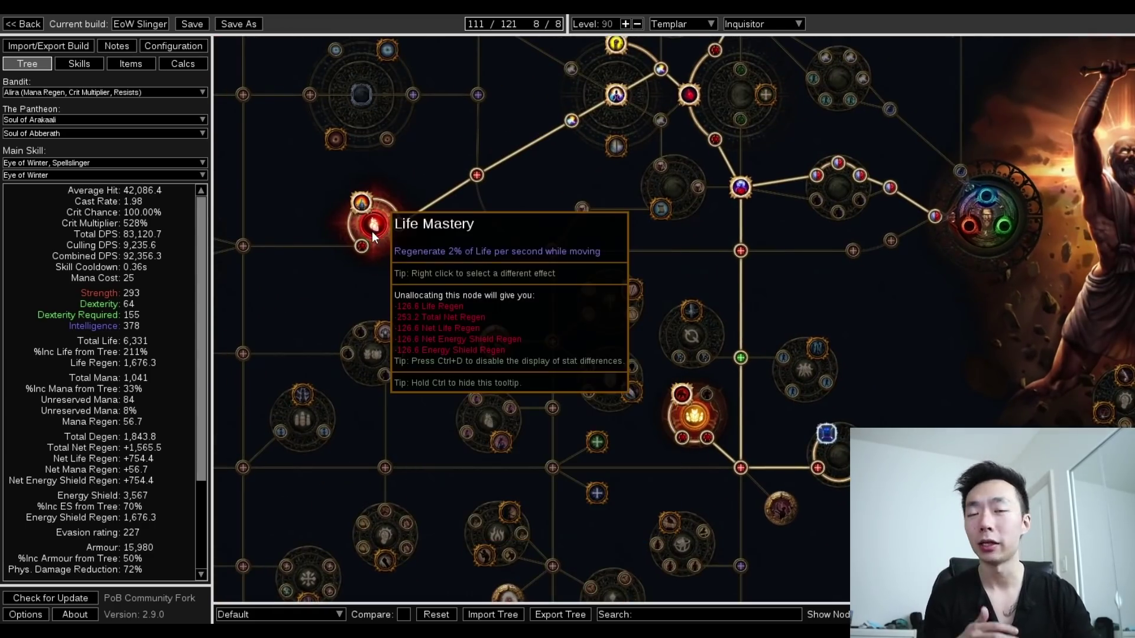
# - Inspect the Reservation Mastery effect in the mana reservation cluster of the passive tree
pyautogui.scroll(-1, 477, 250)
pyautogui.moveTo(477, 249); pyautogui.dragTo(559, 353)
pyautogui.moveTo(553, 250); pyautogui.dragTo(551, 382)
pyautogui.scroll(-2, 551, 382)
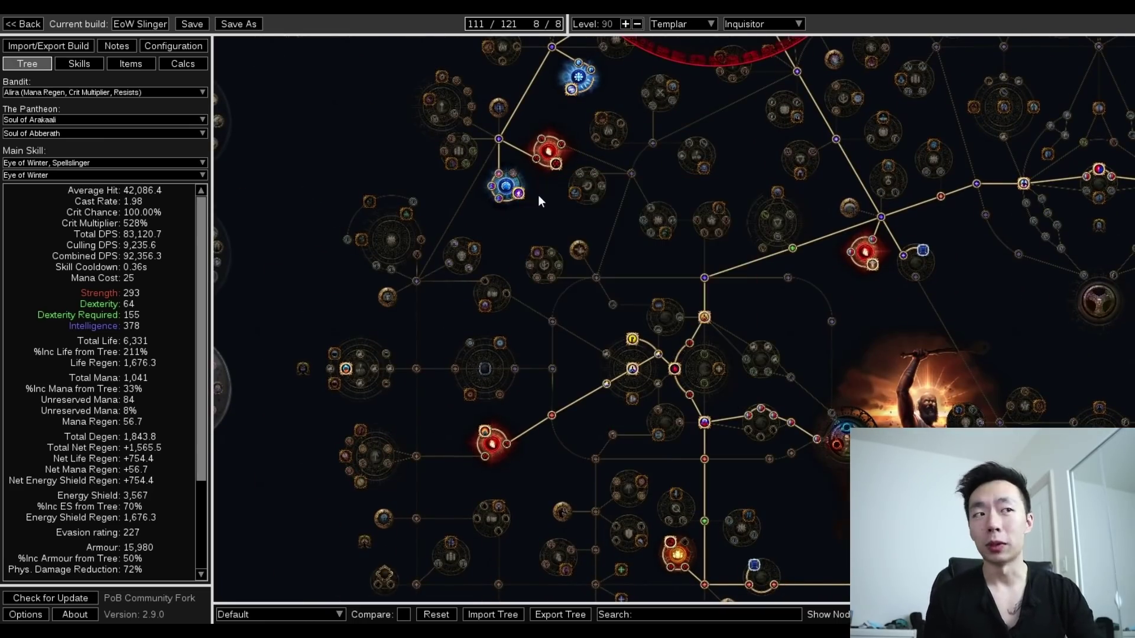
pyautogui.moveTo(519, 198)
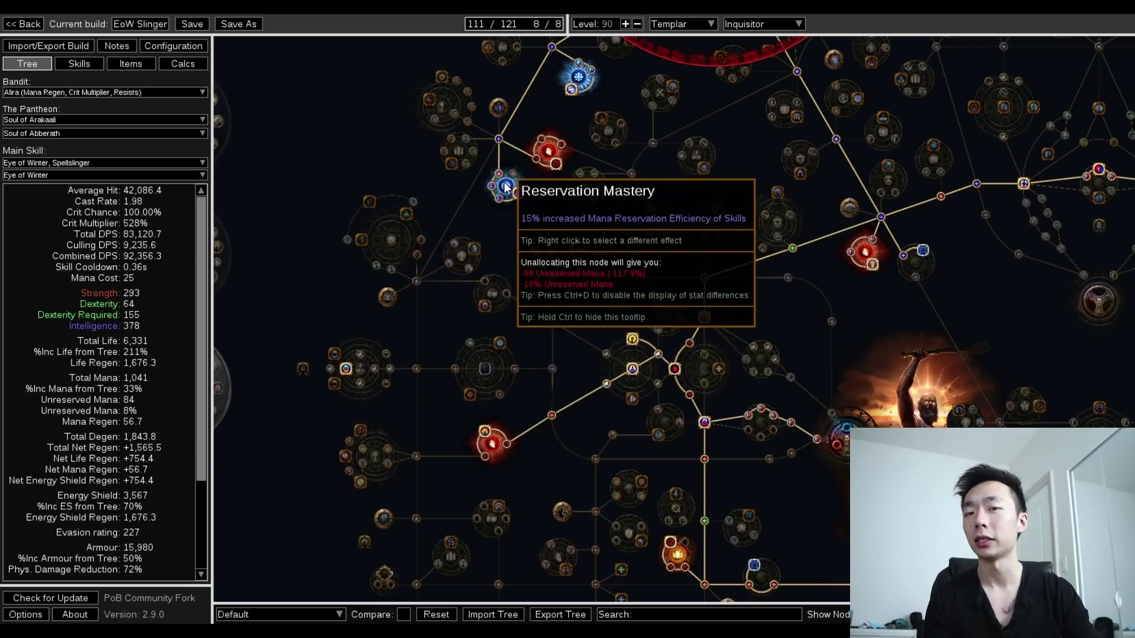
pyautogui.moveTo(568, 199); pyautogui.dragTo(422, 341)
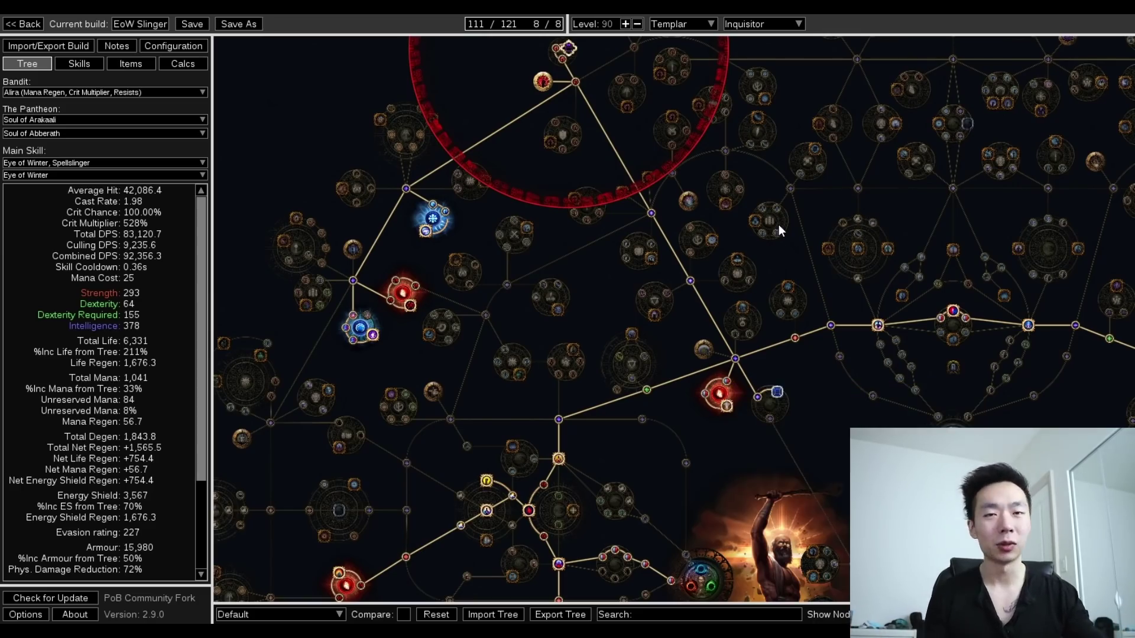
# - Read the Righteous Providence and Inevitable Judgement nodes in the Inquisitor ascendancy
pyautogui.scroll(5, 772, 347)
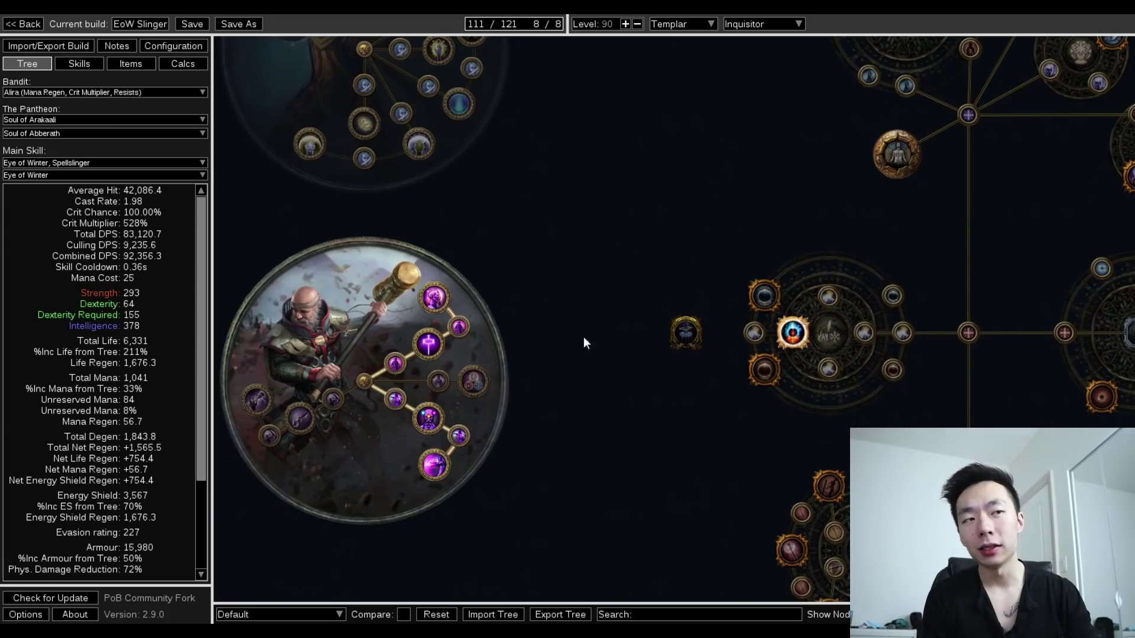
pyautogui.moveTo(428, 415)
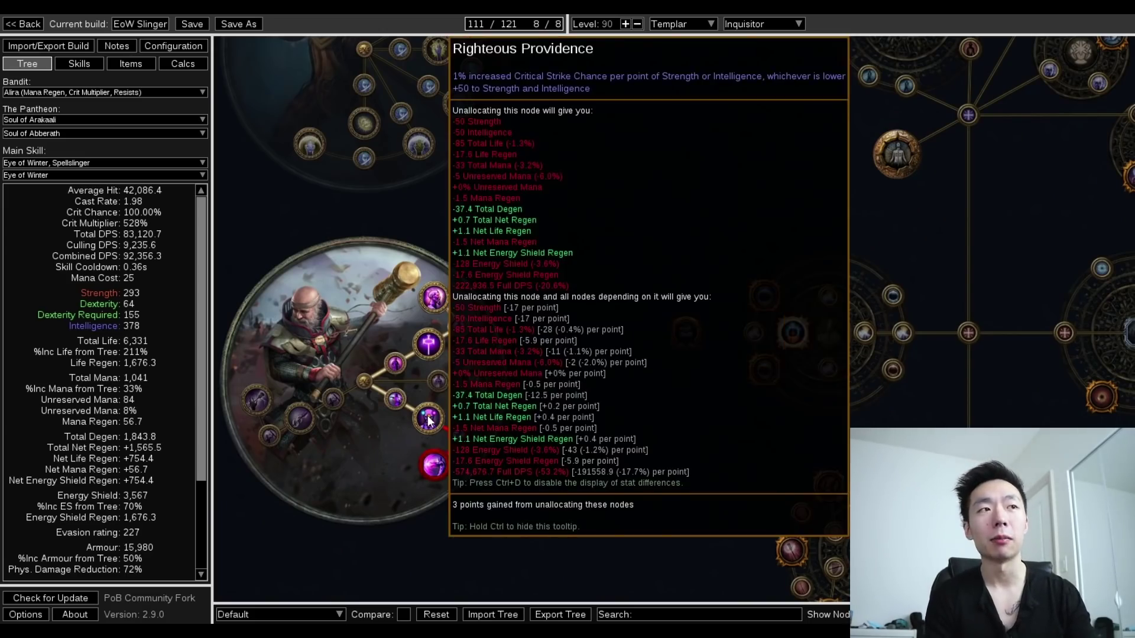
pyautogui.moveTo(445, 474)
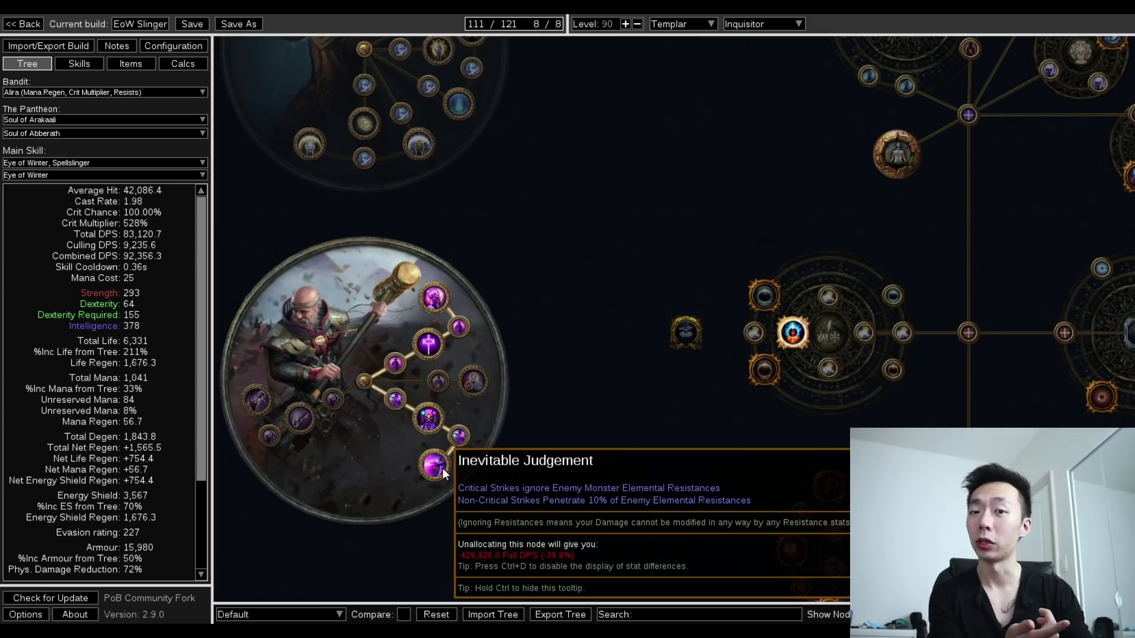
# - Review the equipped items and the gem links of the Eye of Winter, Spellslinger socket group
pyautogui.click(130, 64)
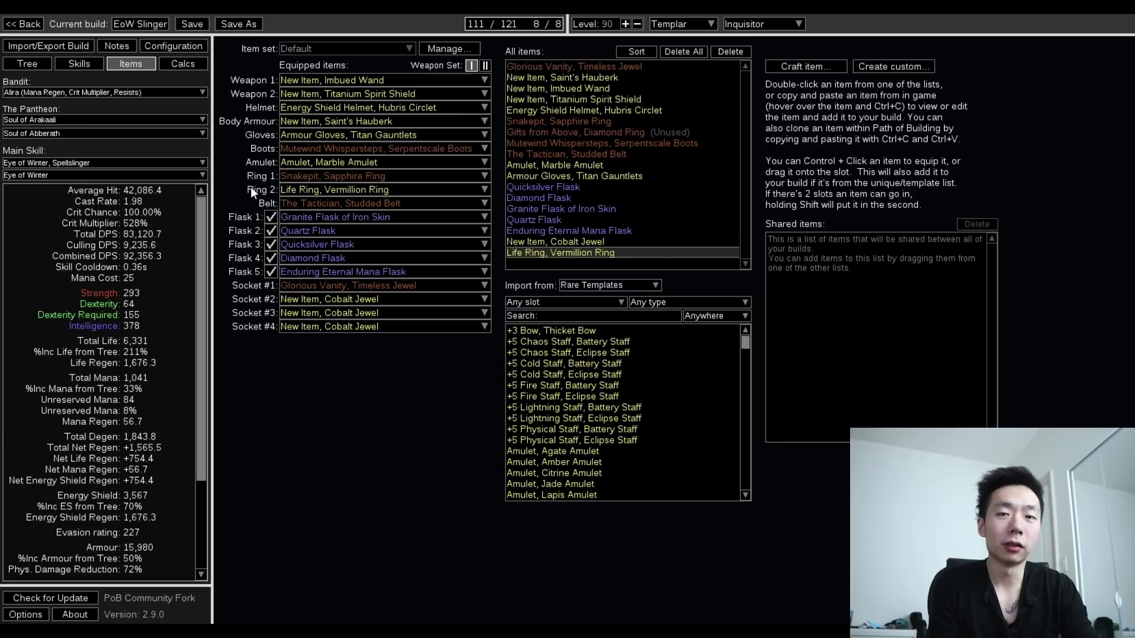
pyautogui.moveTo(312, 203)
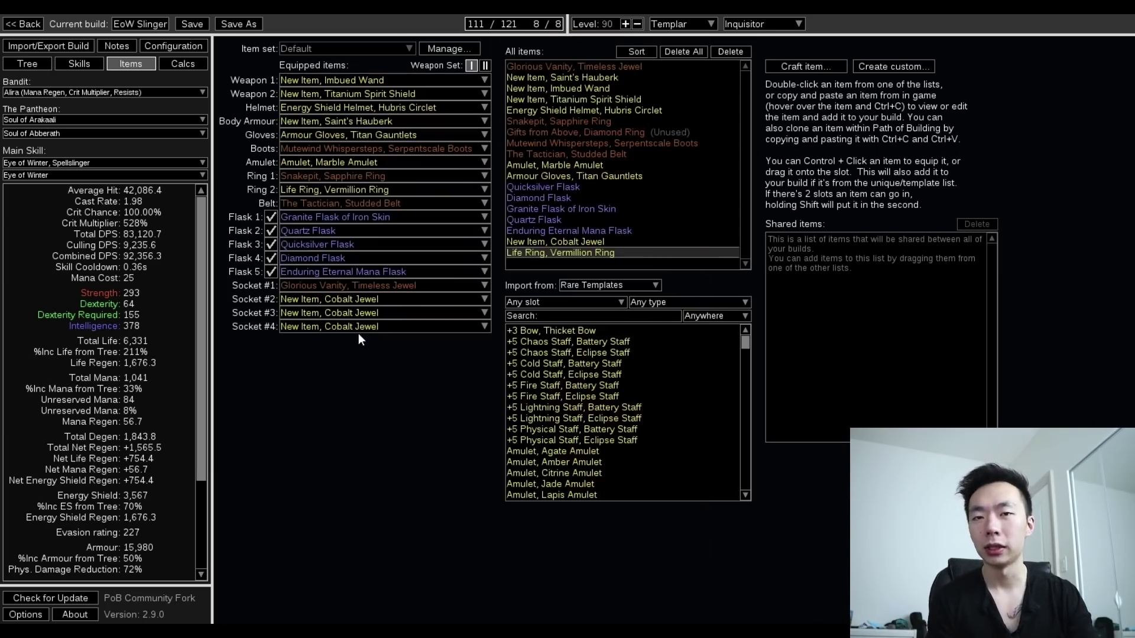
pyautogui.hotkey('ctrl', '2')
pyautogui.click(312, 60)
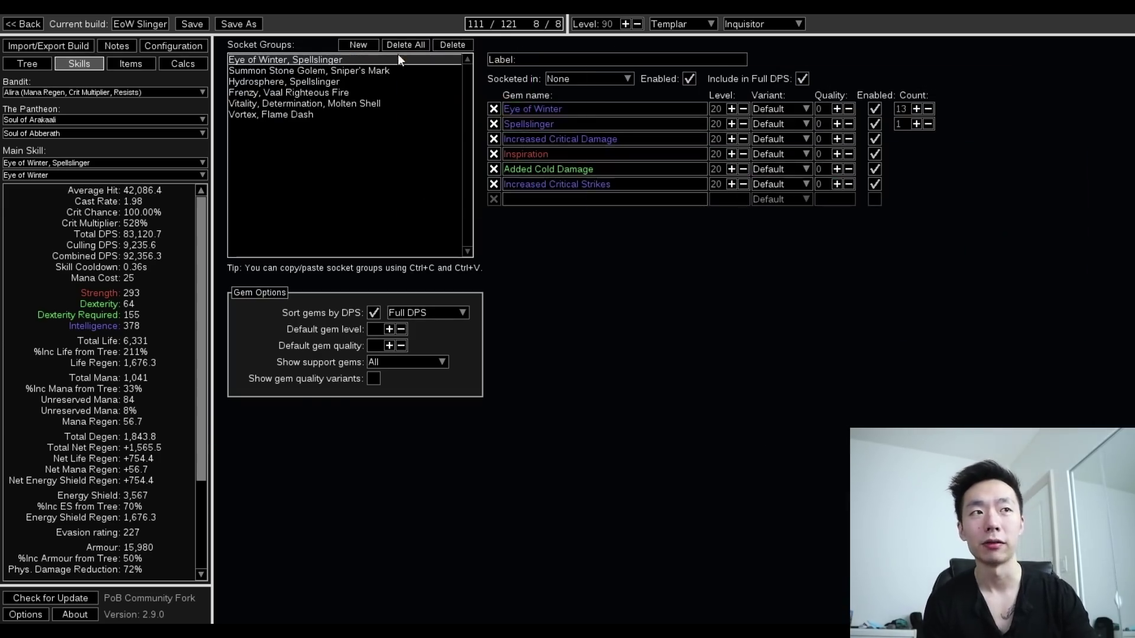
# - Disable and re-enable Summon Stone Golem in its socket group to compare the effect on regeneration
pyautogui.click(363, 83)
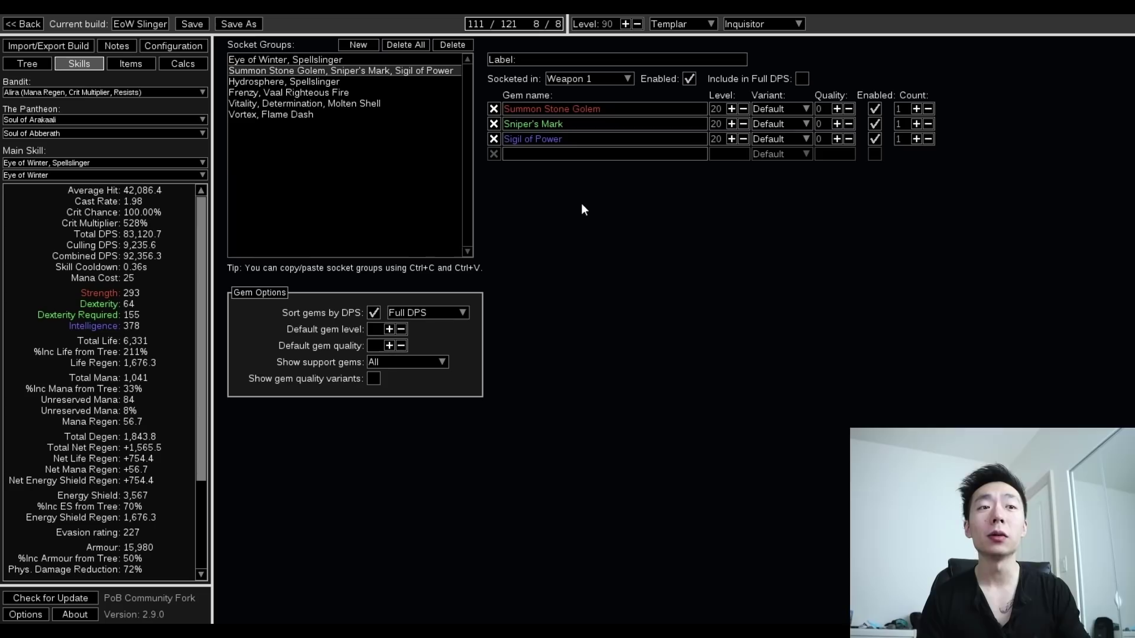
pyautogui.click(875, 109)
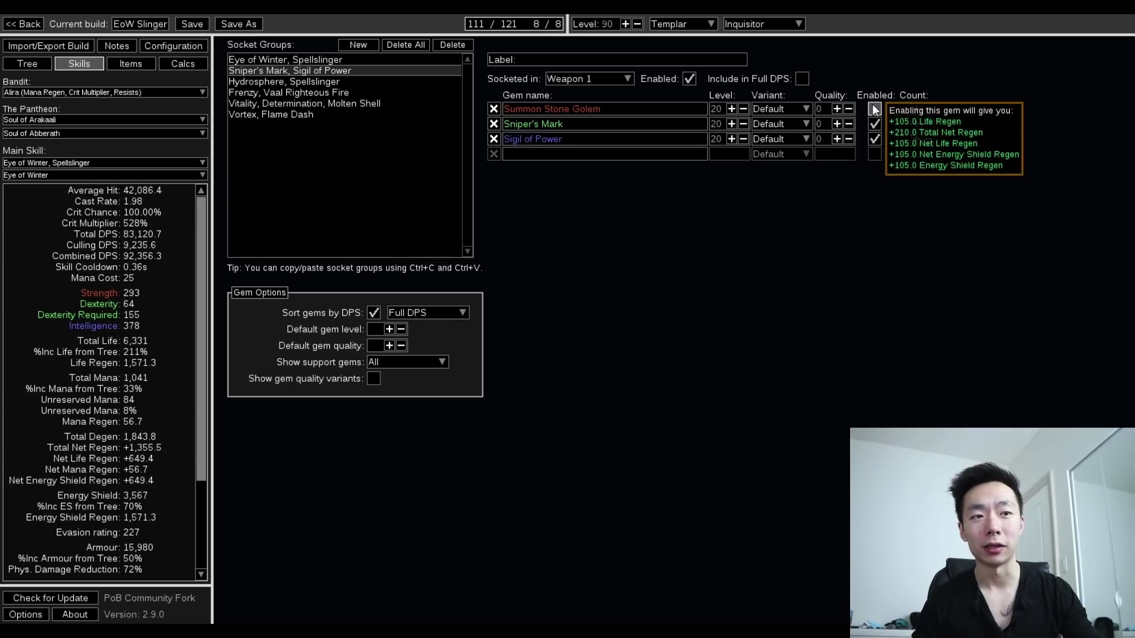
pyautogui.click(875, 108)
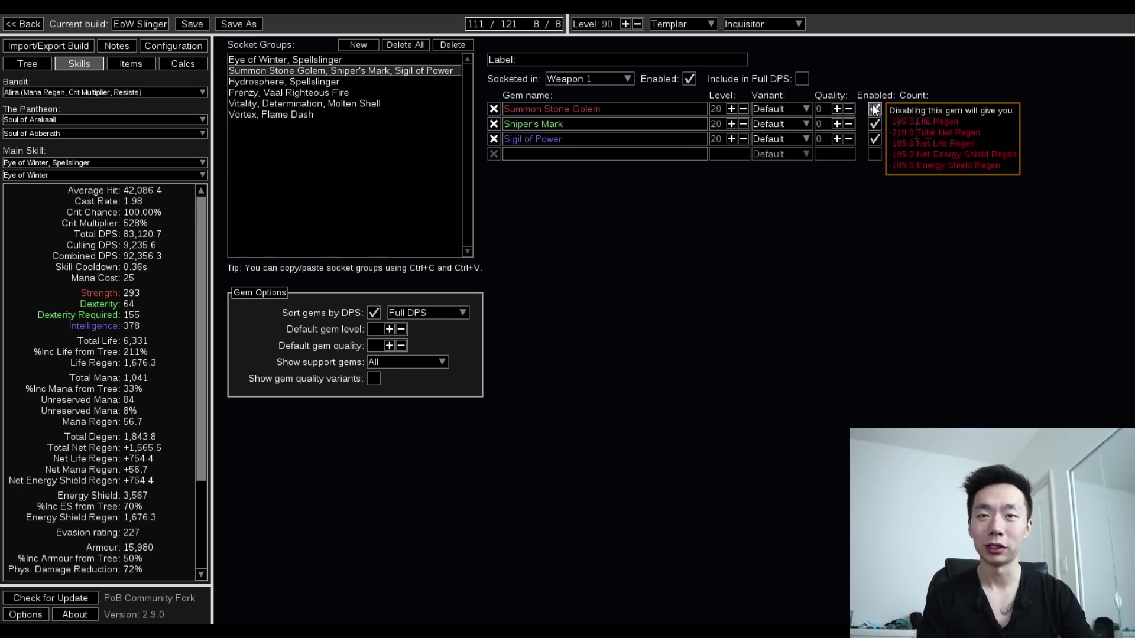
# - Display the gems of the Frenzy, Vaal Righteous Fire socket group
pyautogui.click(335, 92)
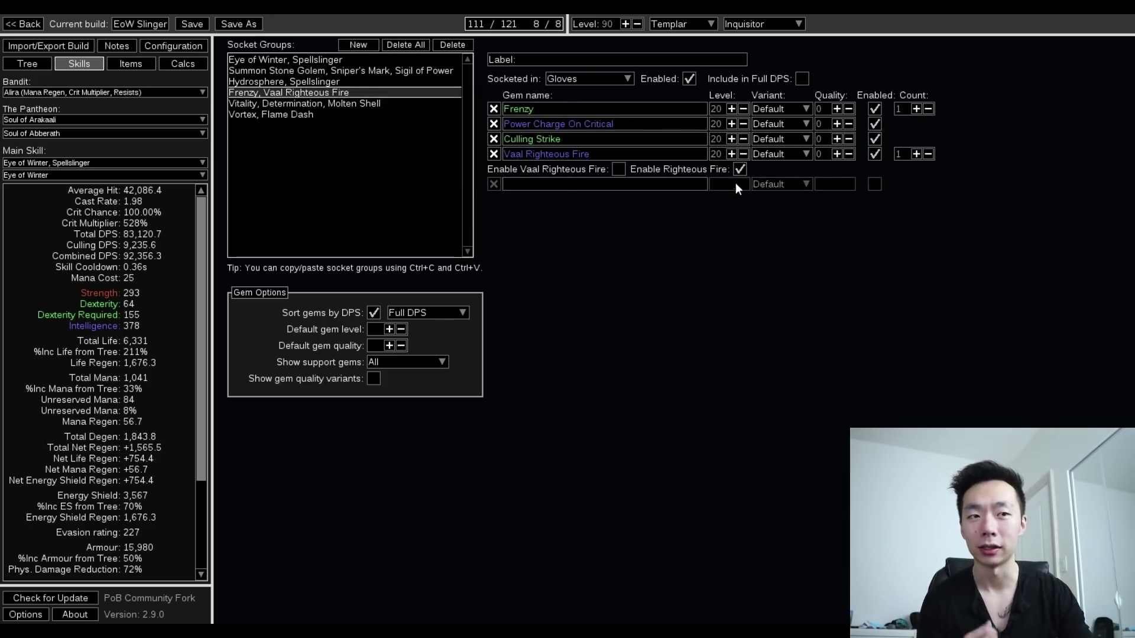
# - Toggle Righteous Fire off and on, and Vaal Righteous Fire on and off, to compare their effect on DPS
pyautogui.click(739, 169)
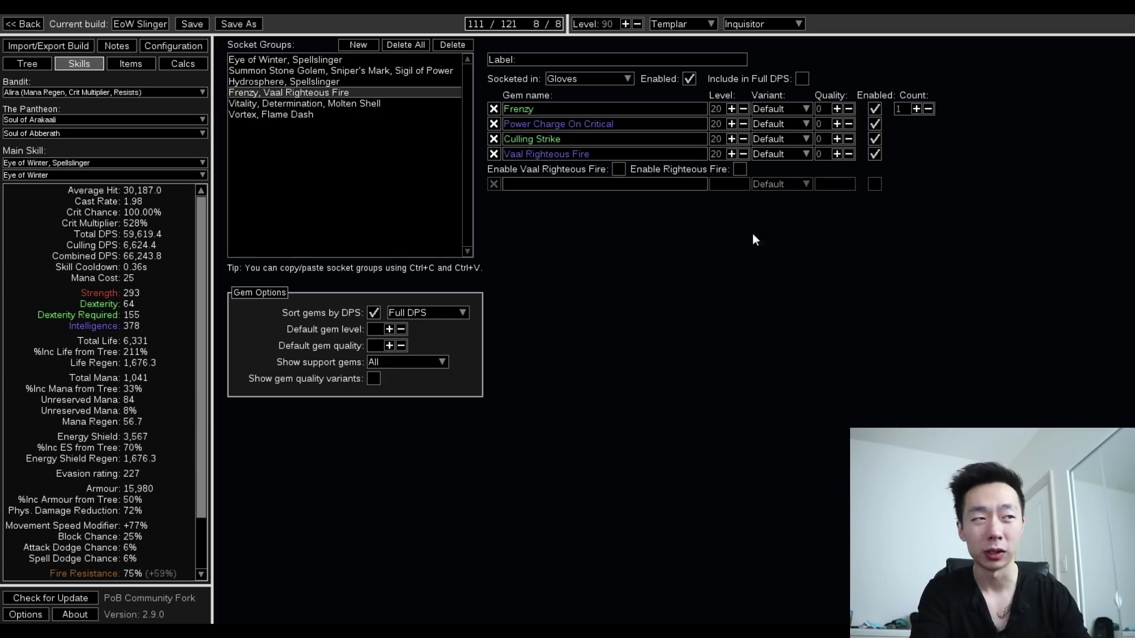
pyautogui.click(739, 169)
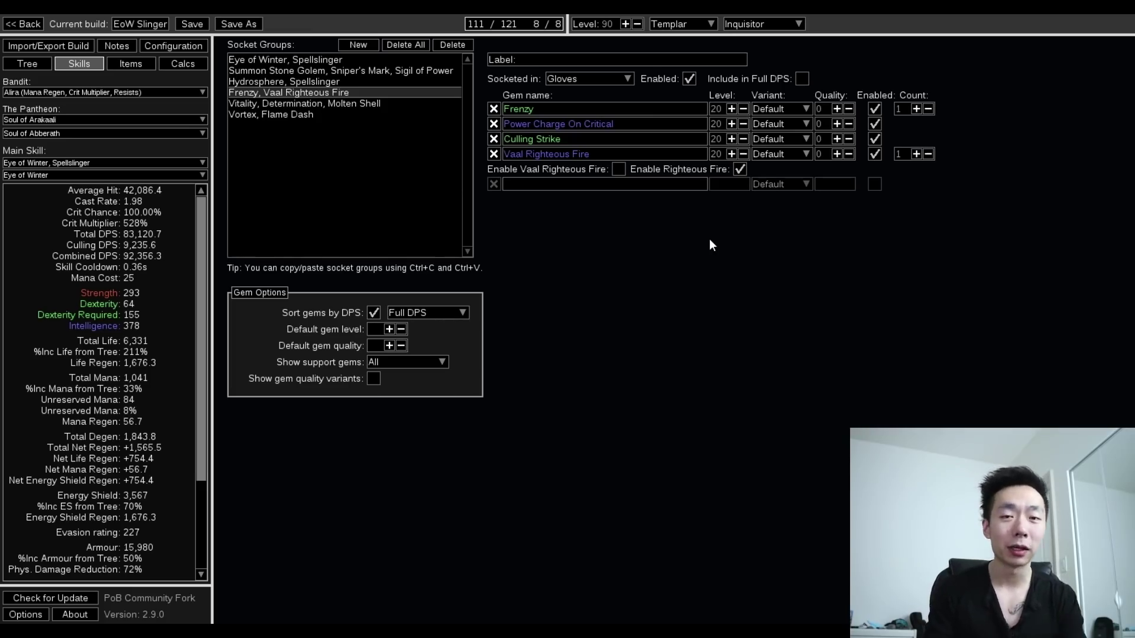
pyautogui.click(618, 170)
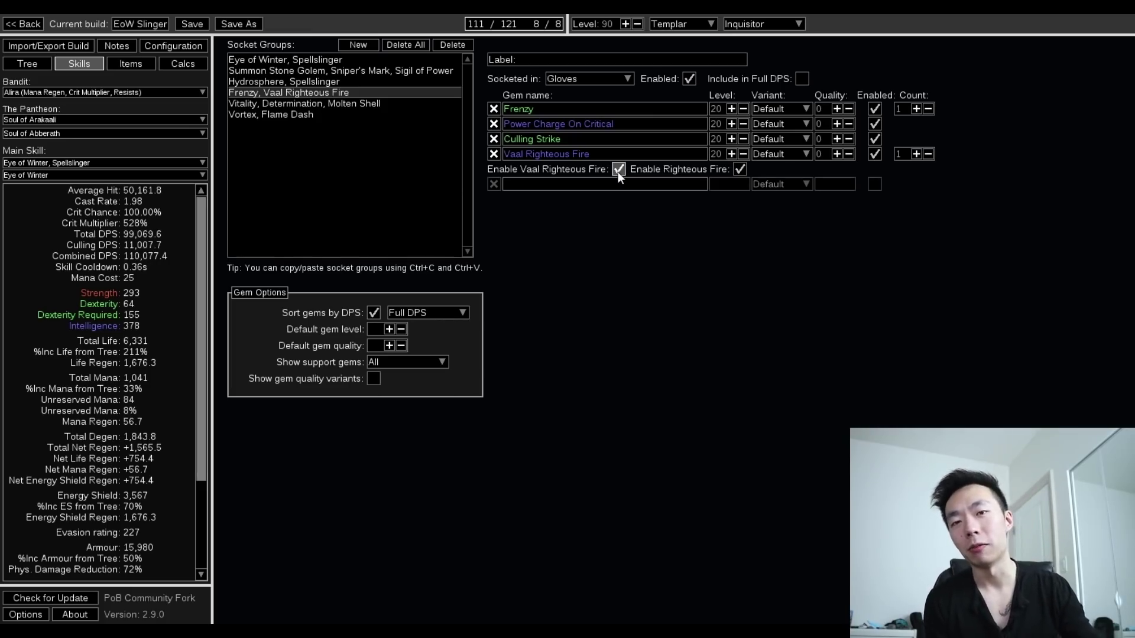
pyautogui.click(618, 170)
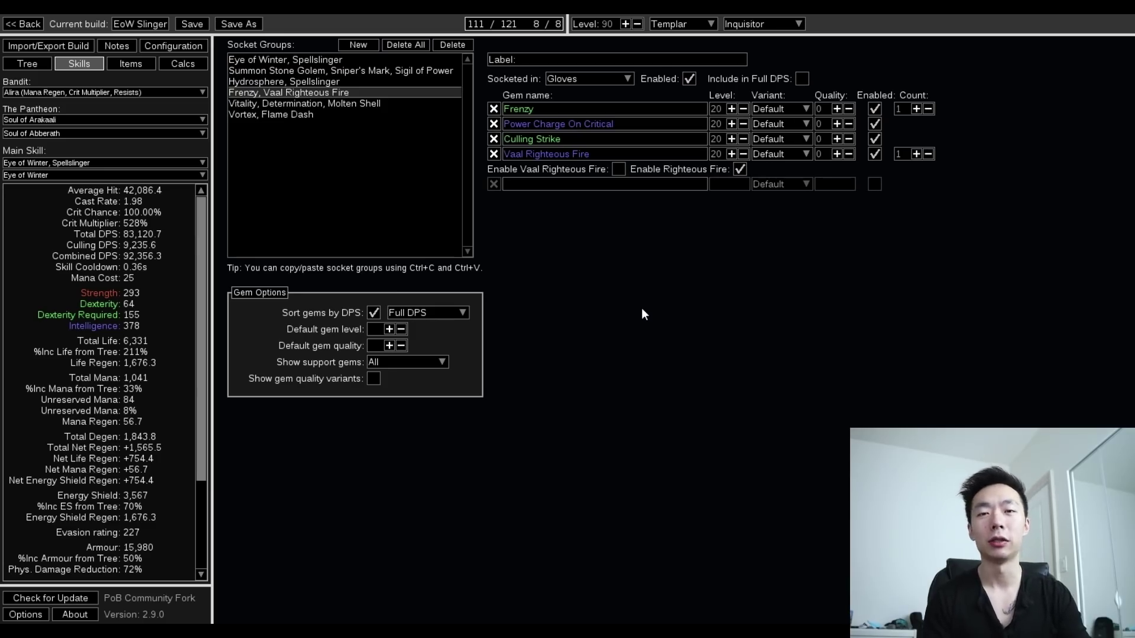
# - Review the gems of the Vitality, Determination, Molten Shell group, and display those of the Vortex, Flame Dash group
pyautogui.press('Down')
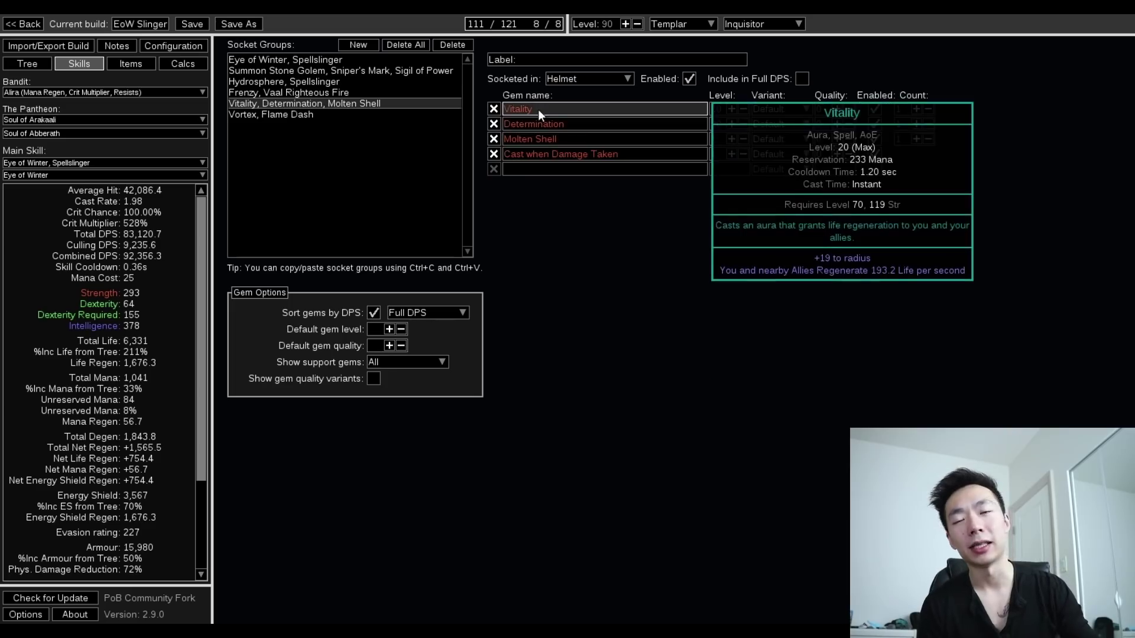
pyautogui.moveTo(538, 124)
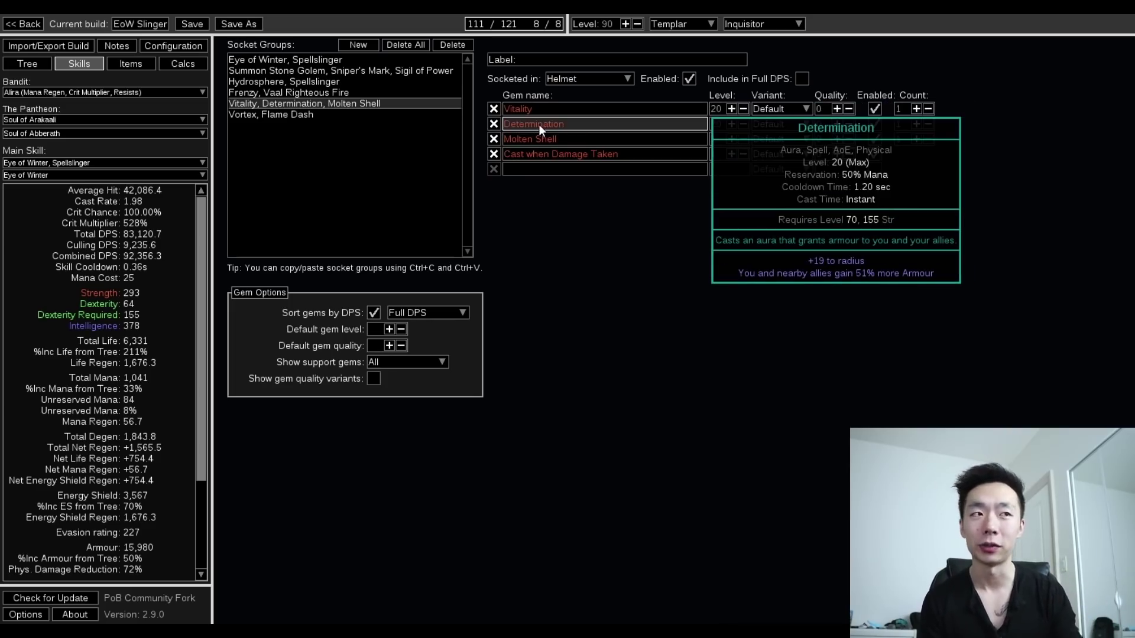
pyautogui.moveTo(555, 158)
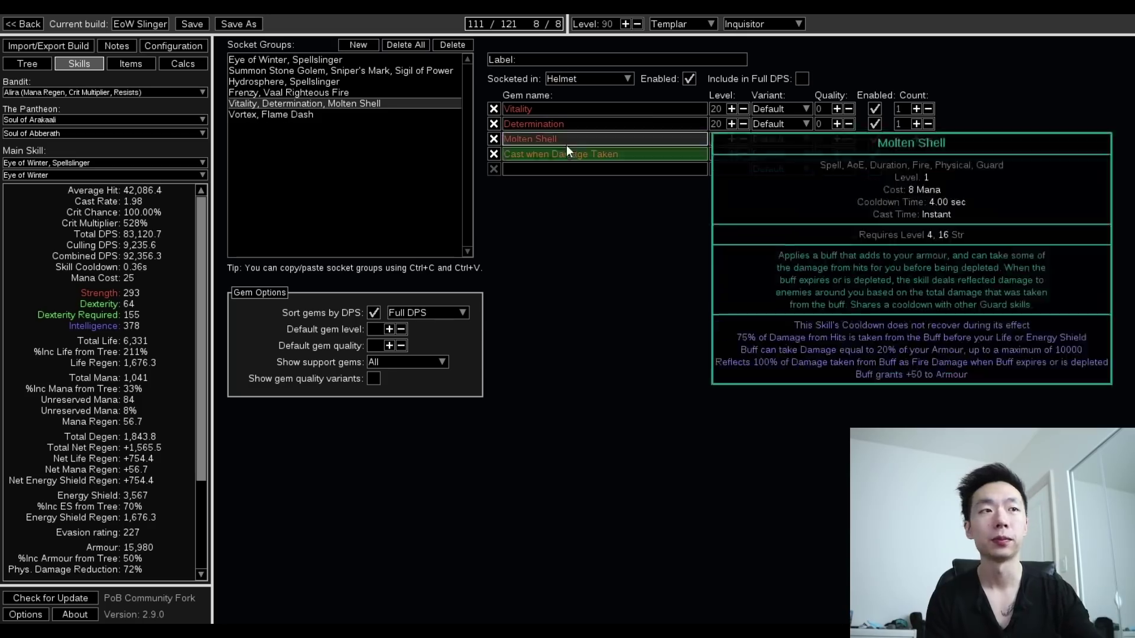
pyautogui.press('Down')
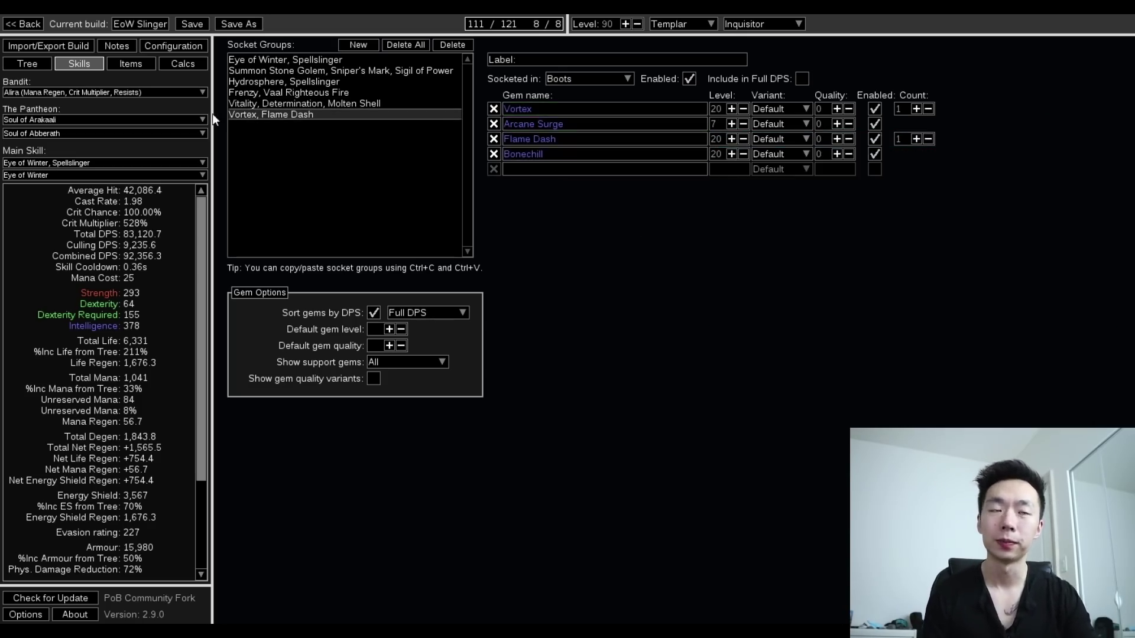
# - Allocate the Pain Attunement keystone in the passive tree and bring up the equipped items
pyautogui.click(27, 64)
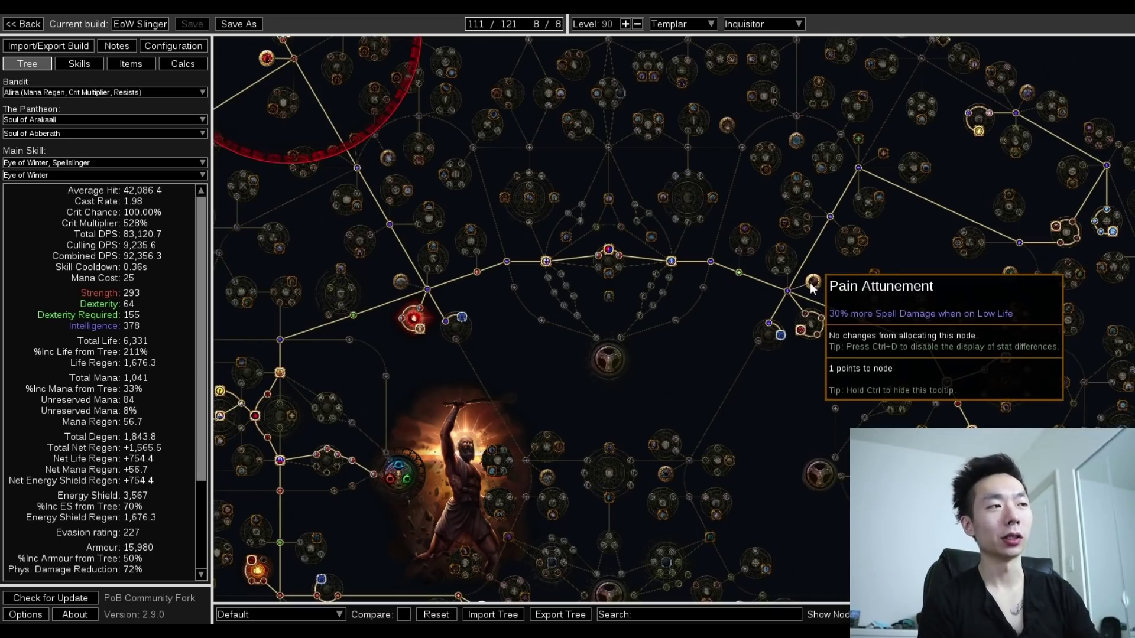
pyautogui.click(814, 283)
pyautogui.click(130, 63)
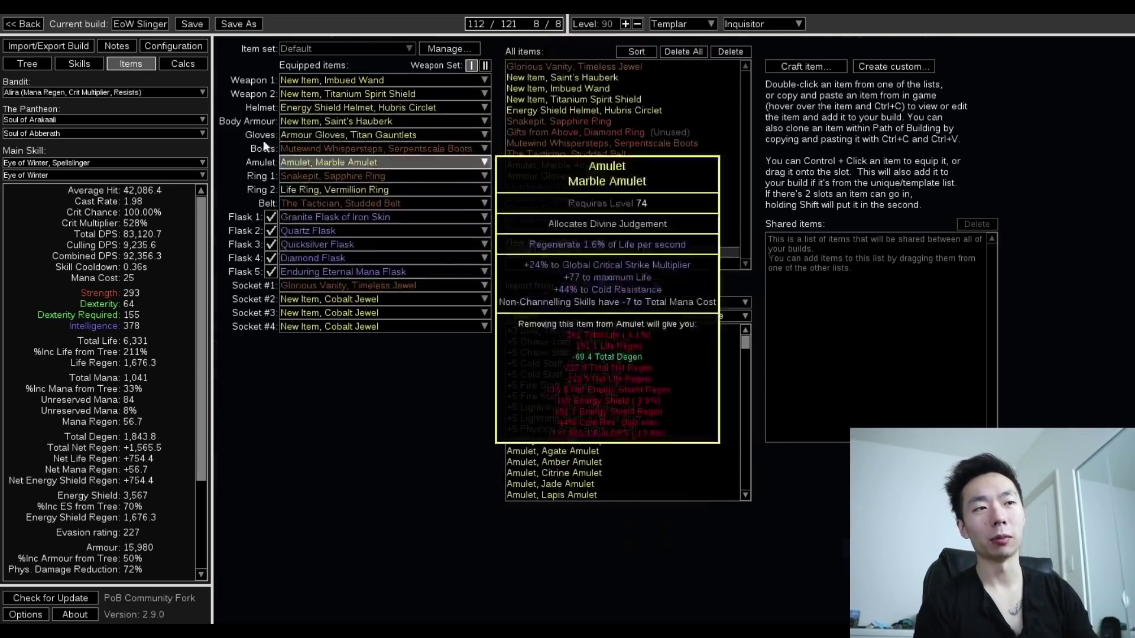
# - Add a new skill socket group and choose 30% increased Life Reservation Efficiency of Skills for the Reservation Mastery
pyautogui.click(79, 64)
pyautogui.click(367, 47)
pyautogui.write('p')
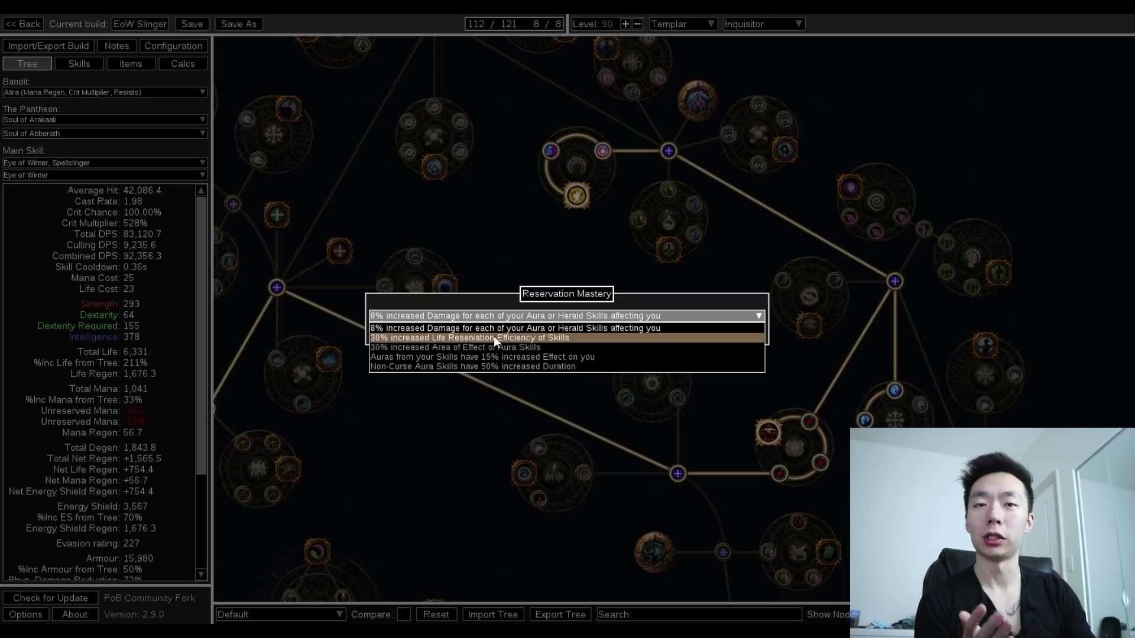
pyautogui.click(494, 335)
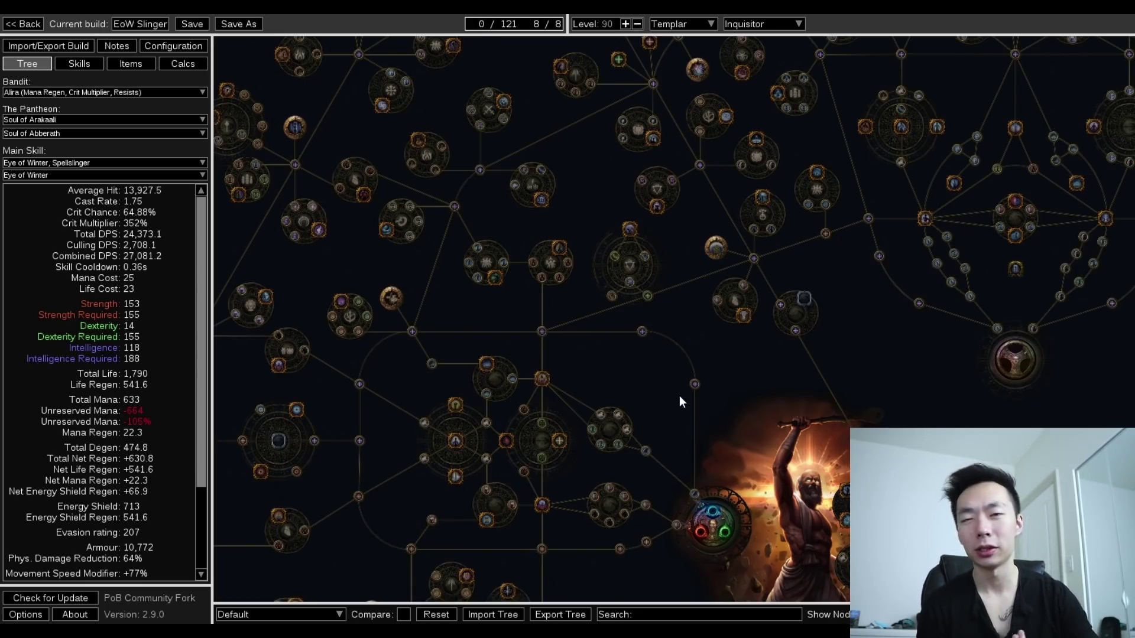
# - Allocate the Templar's starting path through the Elemental Damage nodes, the adjoining Life nodes and the neighbouring notable
pyautogui.moveTo(601, 415)
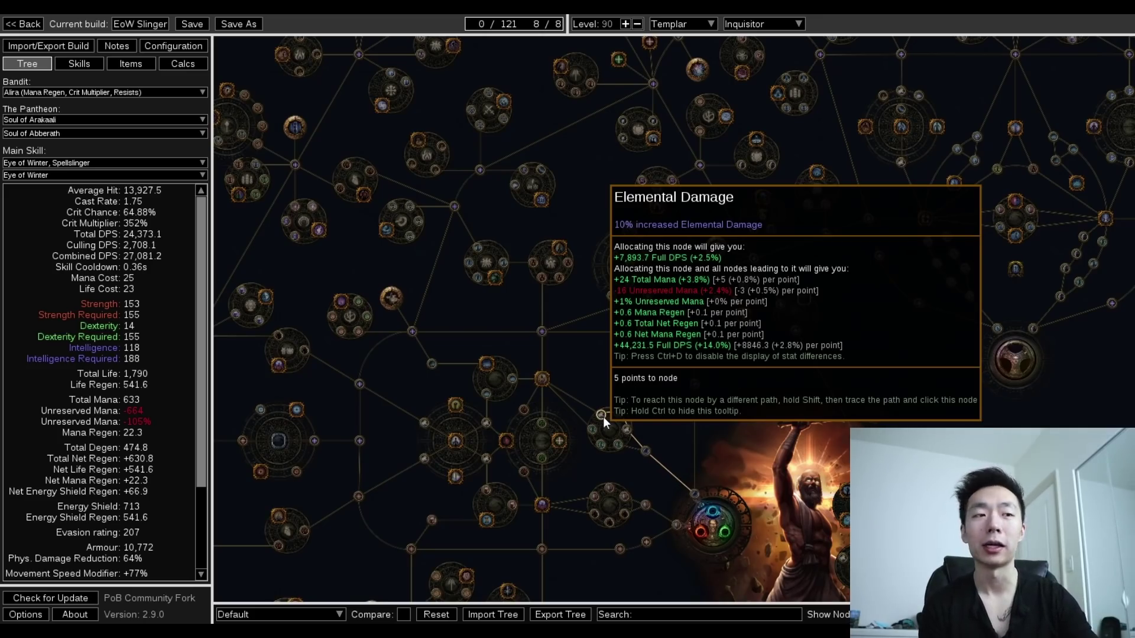
pyautogui.click(602, 416)
pyautogui.click(544, 386)
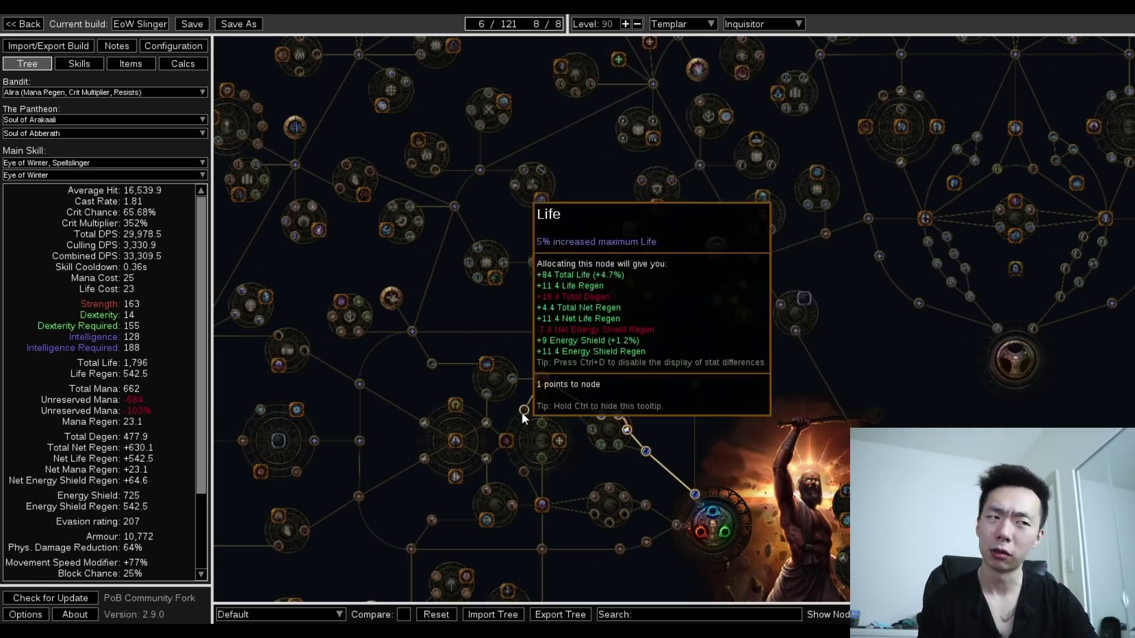
pyautogui.click(523, 411)
pyautogui.click(506, 441)
pyautogui.click(523, 472)
pyautogui.click(487, 363)
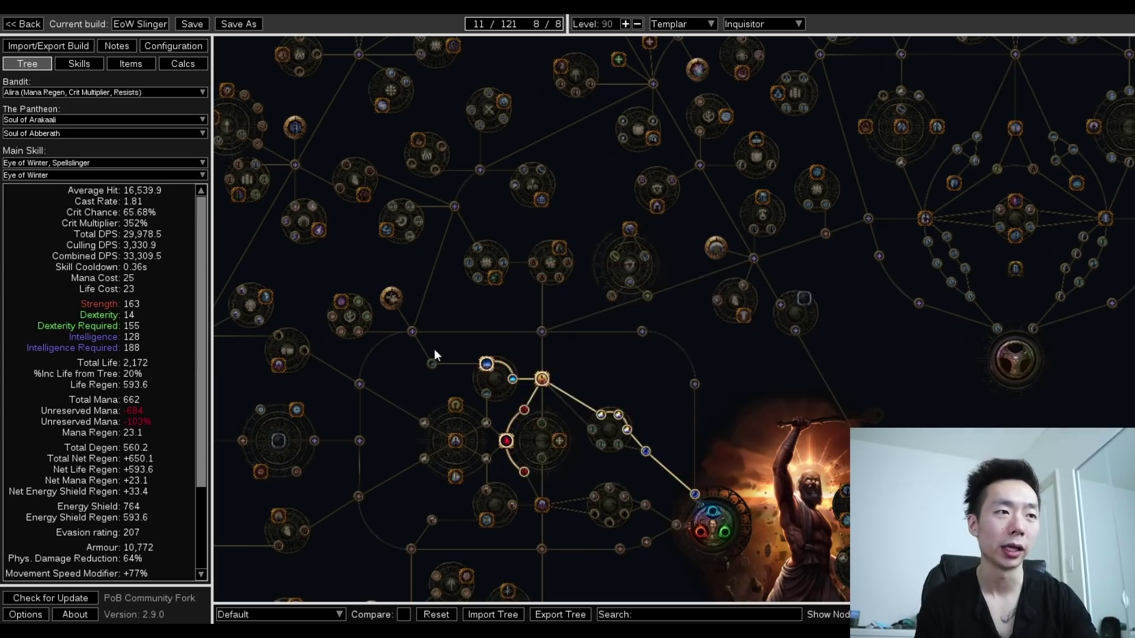
# - Extend the path outward to the nearby keystone and allocate the Brand Damage and Duration cluster up to its notable
pyautogui.click(412, 331)
pyautogui.click(392, 299)
pyautogui.click(359, 332)
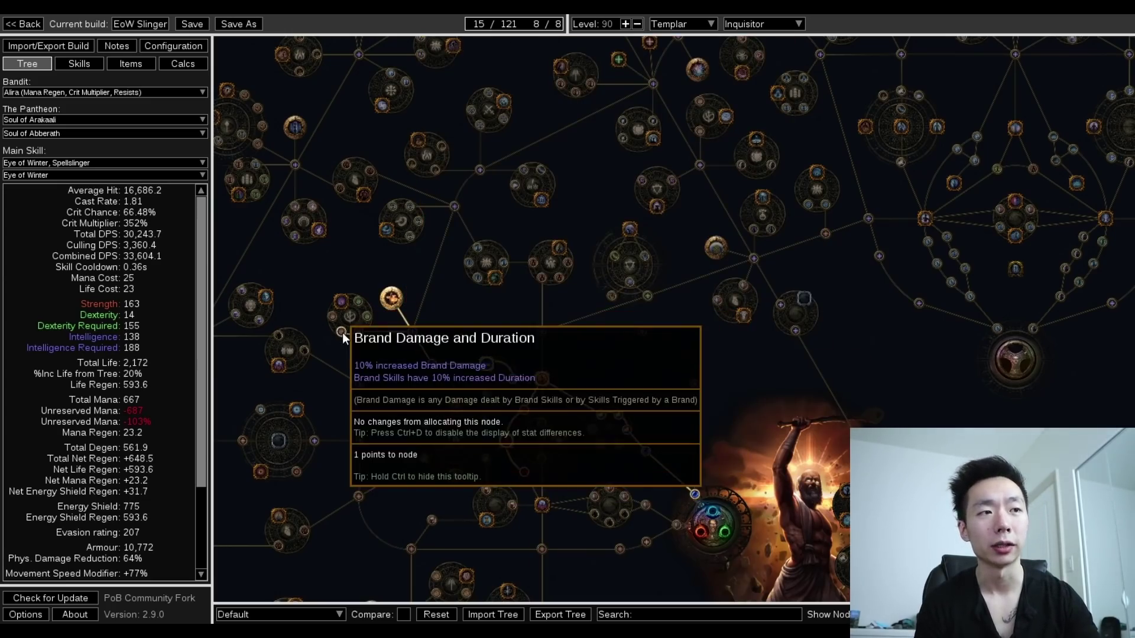
pyautogui.click(342, 333)
pyautogui.click(333, 317)
pyautogui.click(341, 301)
# - Extend the path from the brand cluster's junction to the outer life notable and the notable of the cluster beyond it
pyautogui.moveTo(448, 290); pyautogui.dragTo(464, 316)
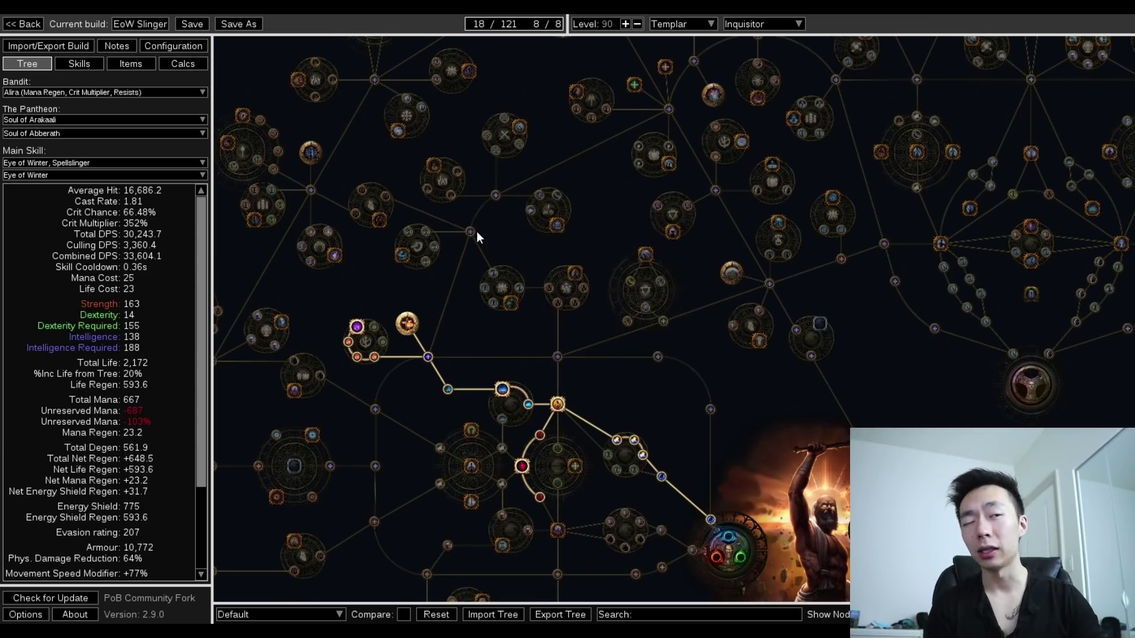
pyautogui.click(379, 220)
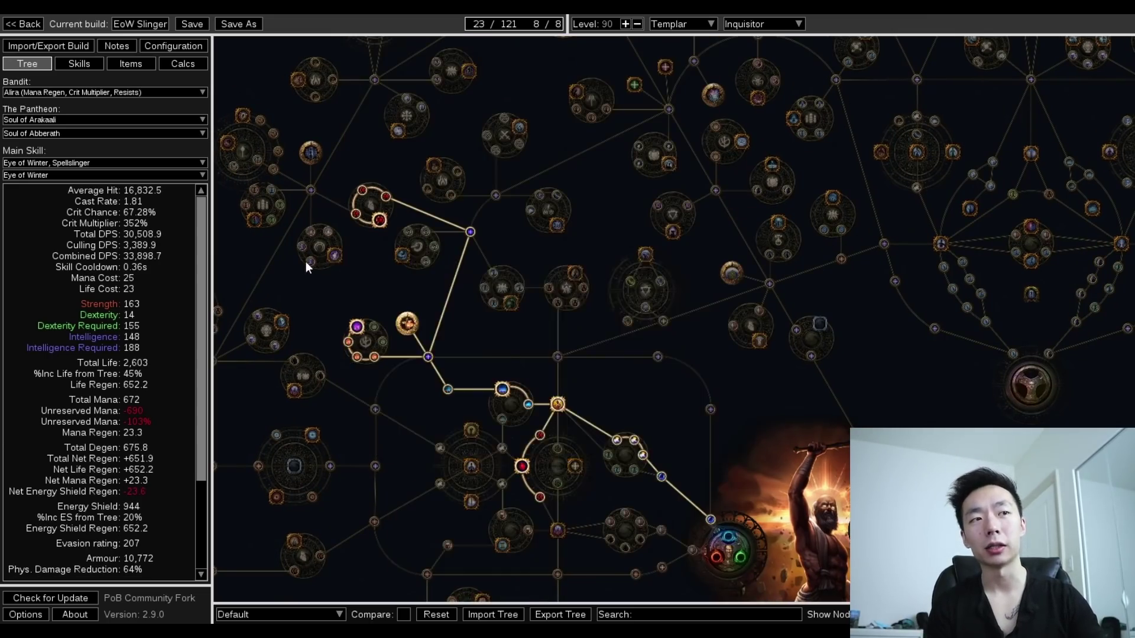
pyautogui.click(334, 256)
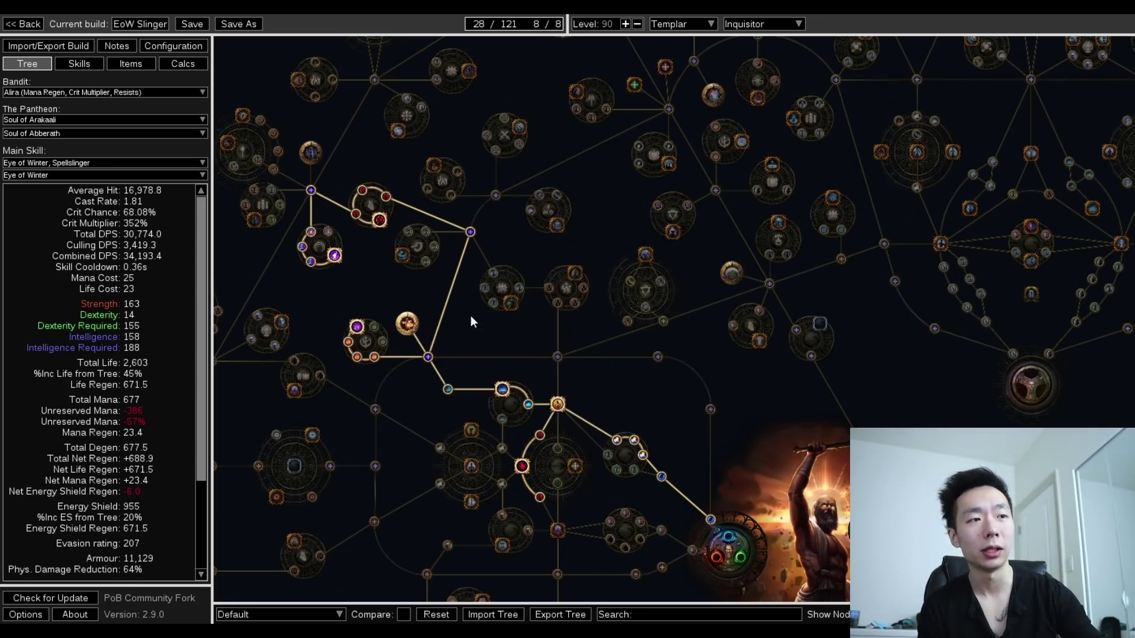
# - Read the Righteous Providence node in the Inquisitor ascendancy
pyautogui.moveTo(412, 333)
pyautogui.moveTo(355, 332)
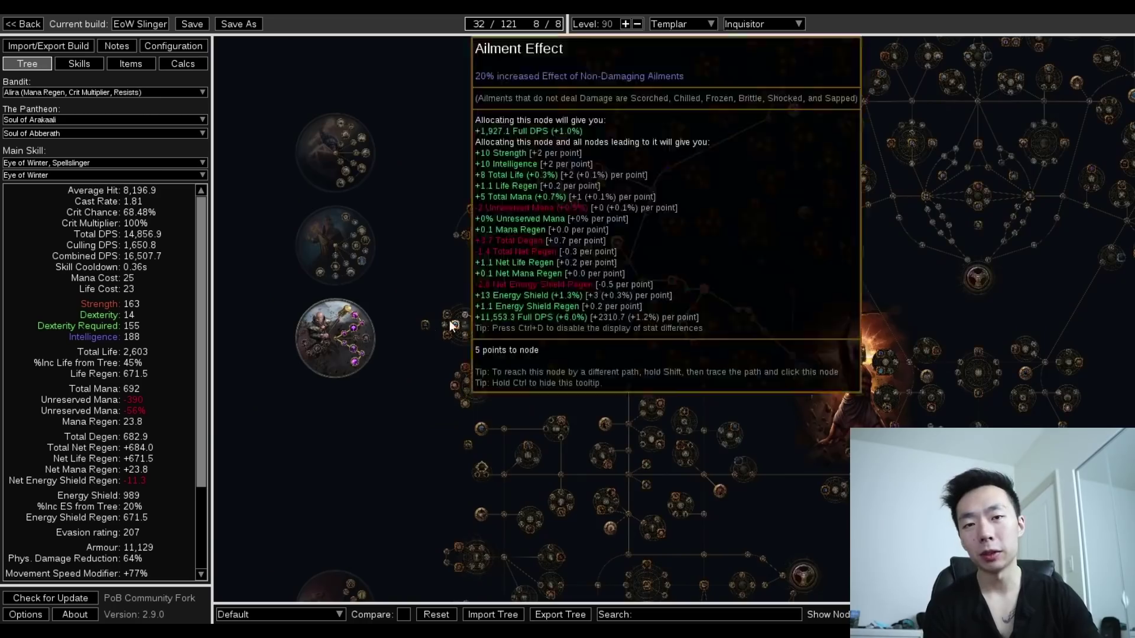
pyautogui.scroll(6, 393, 338)
pyautogui.moveTo(325, 331); pyautogui.dragTo(458, 349)
pyautogui.moveTo(419, 322)
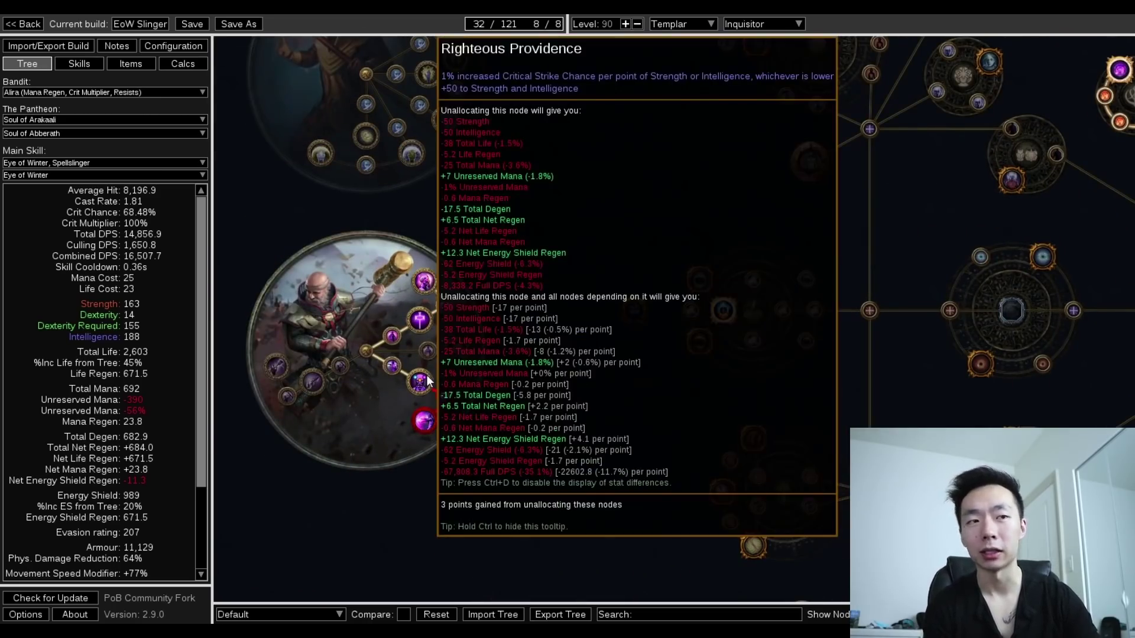
# - Extend the path to the life cluster between the Templar and Witch areas and allocate its notable
pyautogui.scroll(-5, 674, 352)
pyautogui.moveTo(701, 343); pyautogui.dragTo(348, 436)
pyautogui.moveTo(655, 338); pyautogui.dragTo(456, 376)
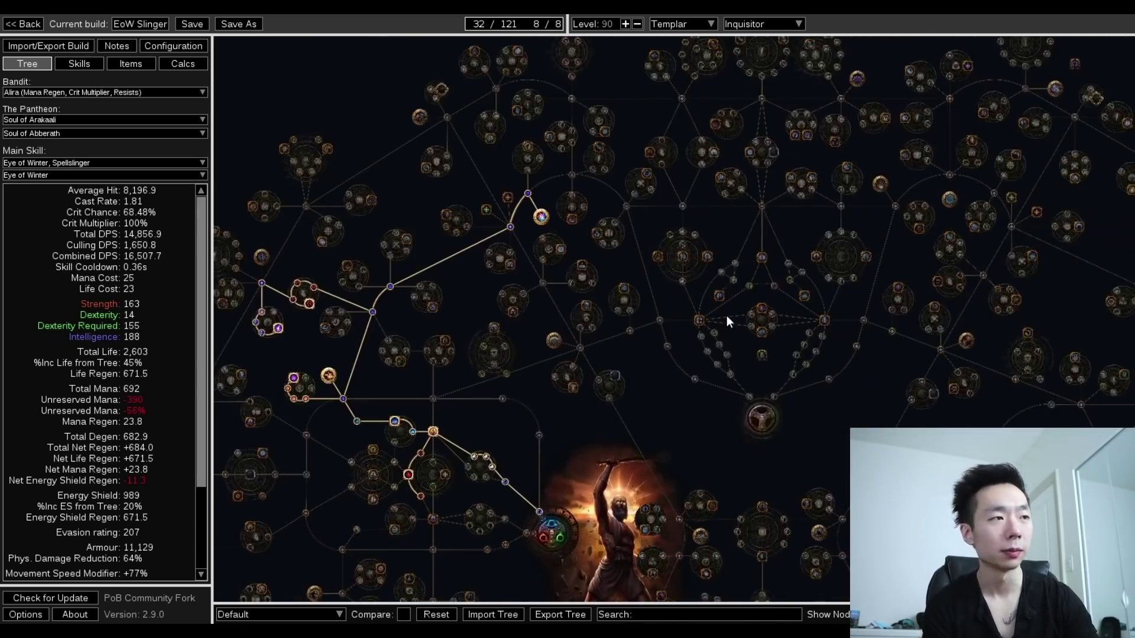
pyautogui.scroll(3, 640, 352)
pyautogui.scroll(-3, 708, 345)
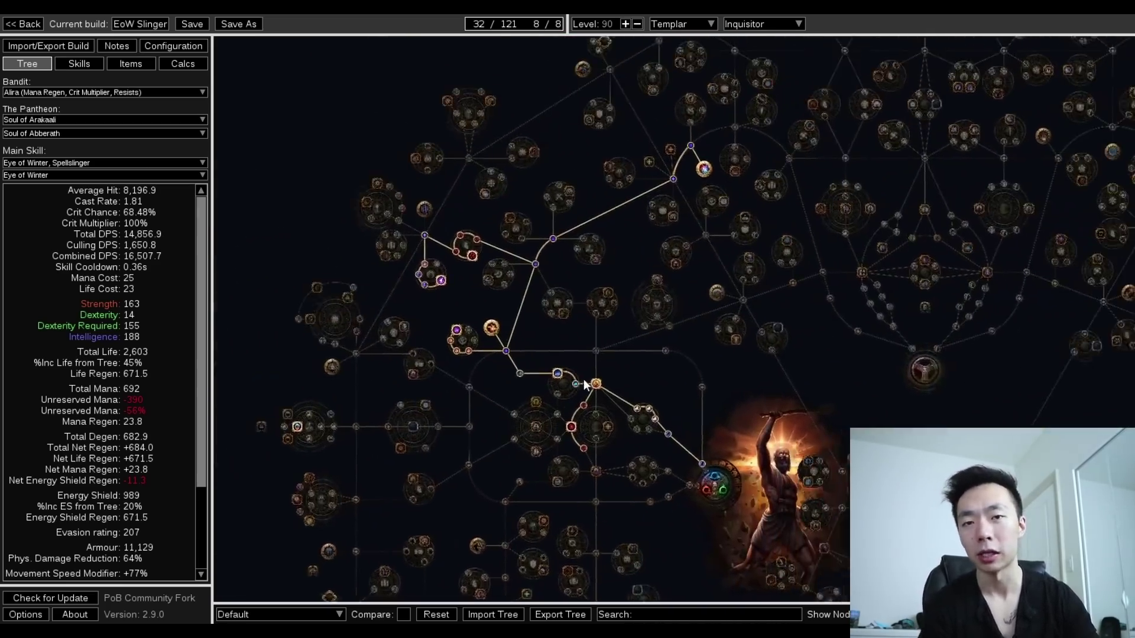
pyautogui.moveTo(583, 379); pyautogui.dragTo(549, 374)
pyautogui.scroll(2, 695, 333)
pyautogui.moveTo(695, 333); pyautogui.dragTo(548, 353)
pyautogui.click(548, 353)
# - Extend the path into the Witch starting area, allocating its first side notable and the central notable
pyautogui.moveTo(709, 309); pyautogui.dragTo(628, 328)
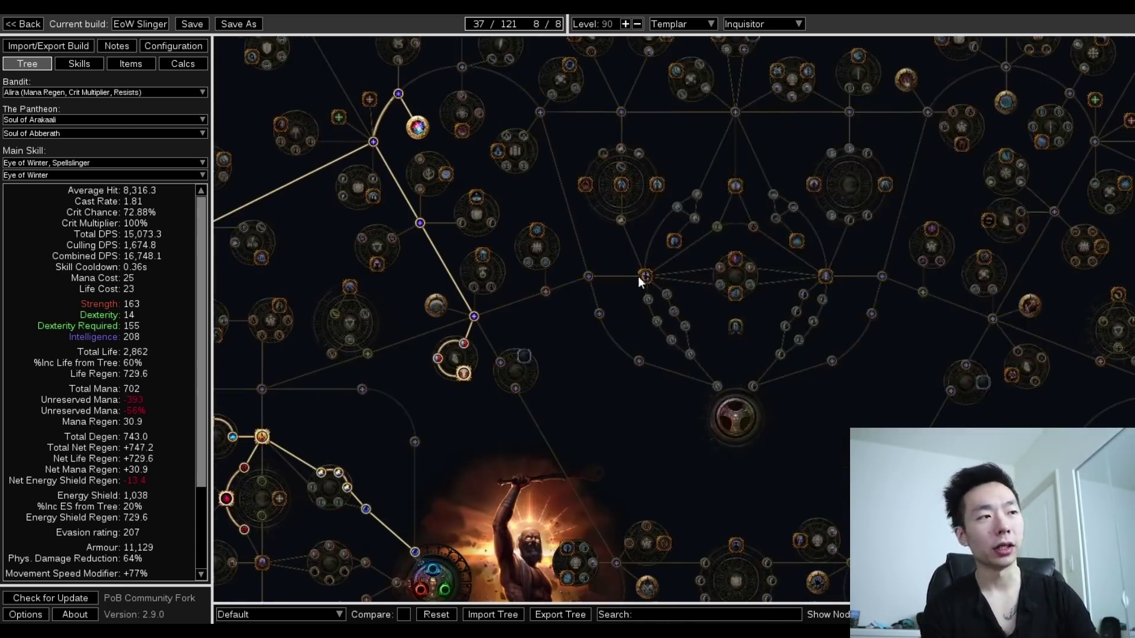
pyautogui.click(646, 276)
pyautogui.click(735, 259)
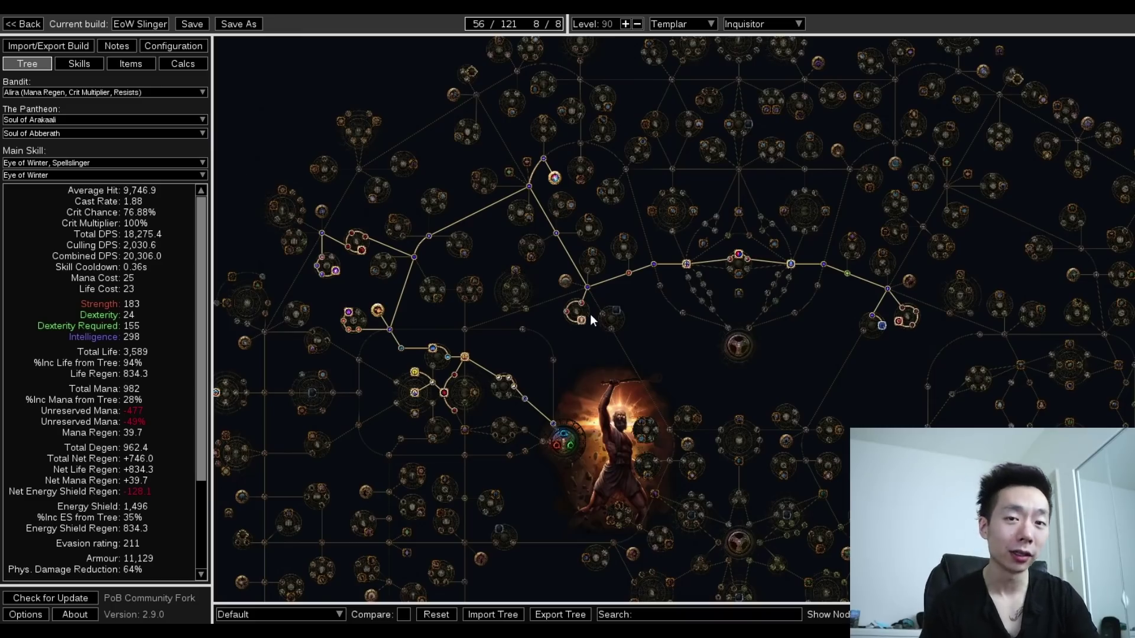
# - Extend the path toward the Shadow area and allocate Blood Siphon and Elemental Focus
pyautogui.moveTo(590, 313); pyautogui.dragTo(387, 307)
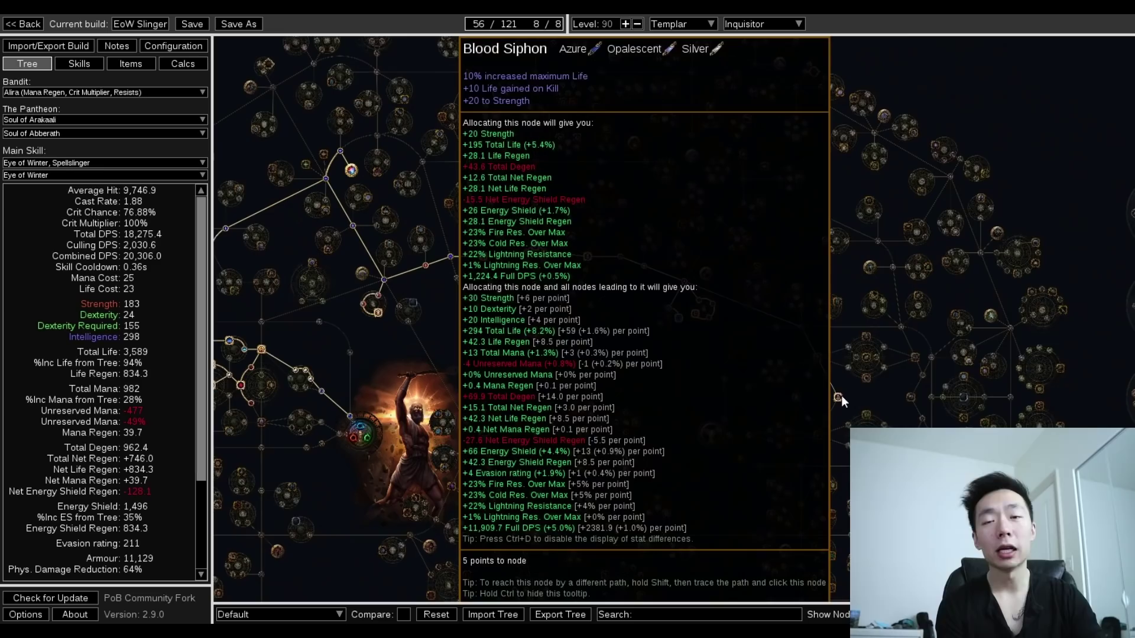
pyautogui.click(839, 396)
pyautogui.scroll(2, 867, 370)
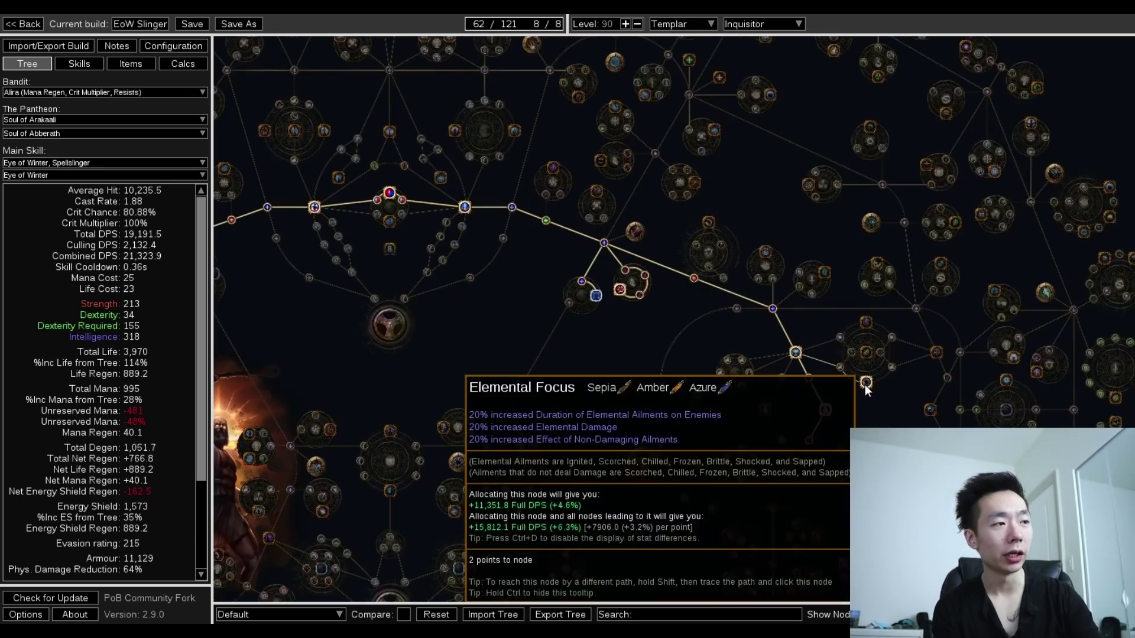
pyautogui.click(864, 385)
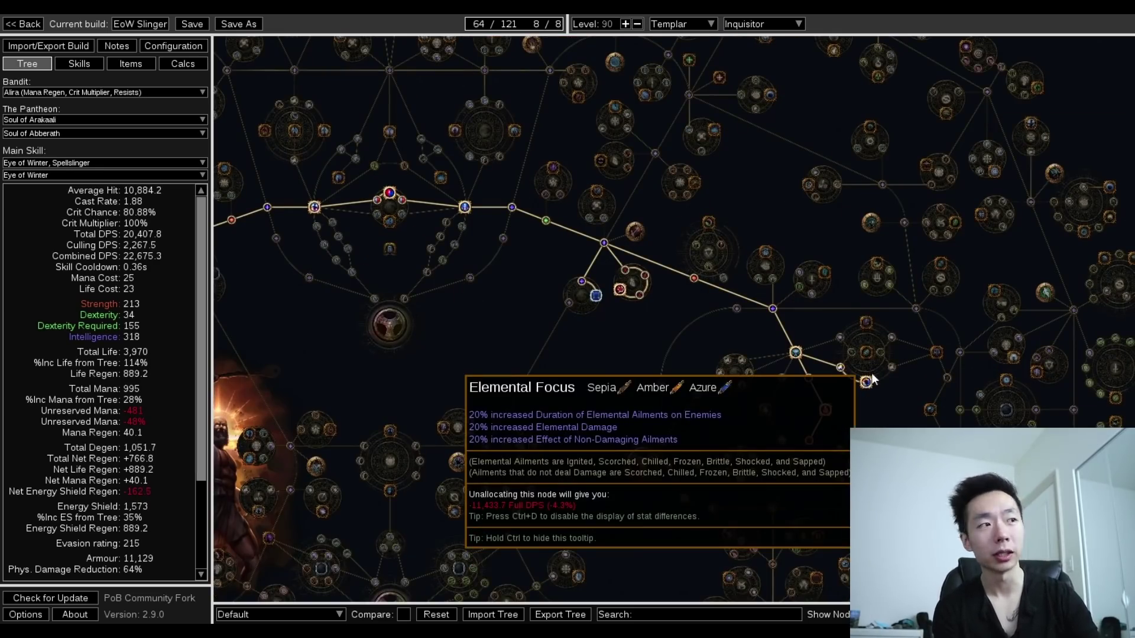
# - Extend the path to the outer cluster around Elemental Mastery and allocate its notable
pyautogui.moveTo(817, 200); pyautogui.dragTo(765, 243)
pyautogui.click(765, 243)
pyautogui.click(761, 232)
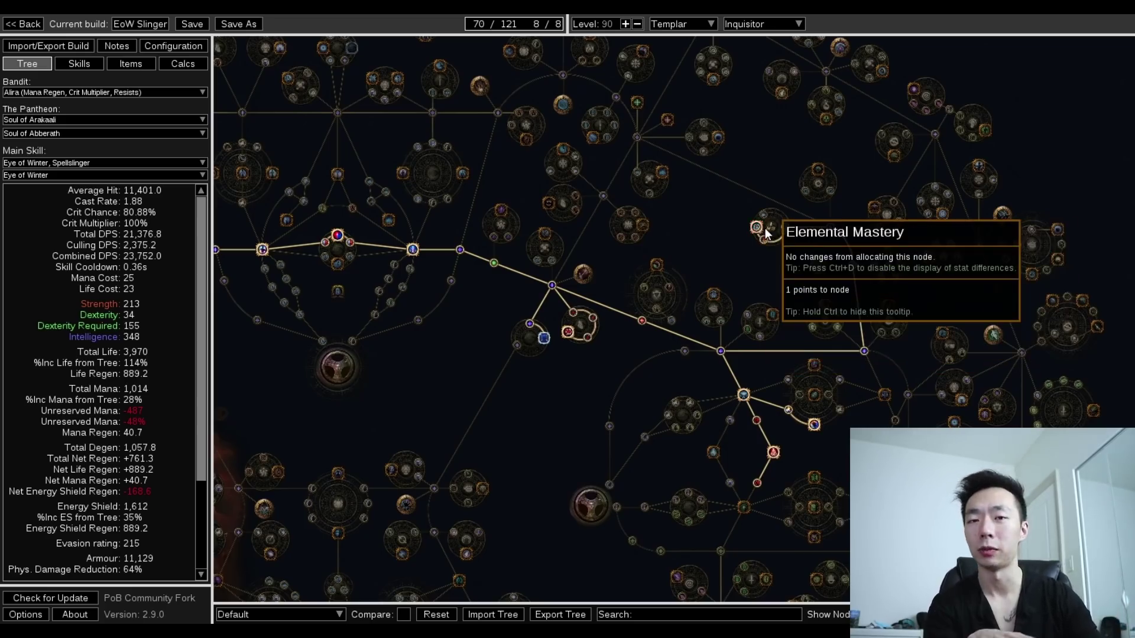
# - Examine the allocated nodes of the Inquisitor ascendancy
pyautogui.scroll(-2, 538, 253)
pyautogui.moveTo(538, 253); pyautogui.dragTo(857, 285)
pyautogui.moveTo(311, 343); pyautogui.dragTo(563, 307)
pyautogui.scroll(5, 311, 355)
pyautogui.moveTo(393, 469)
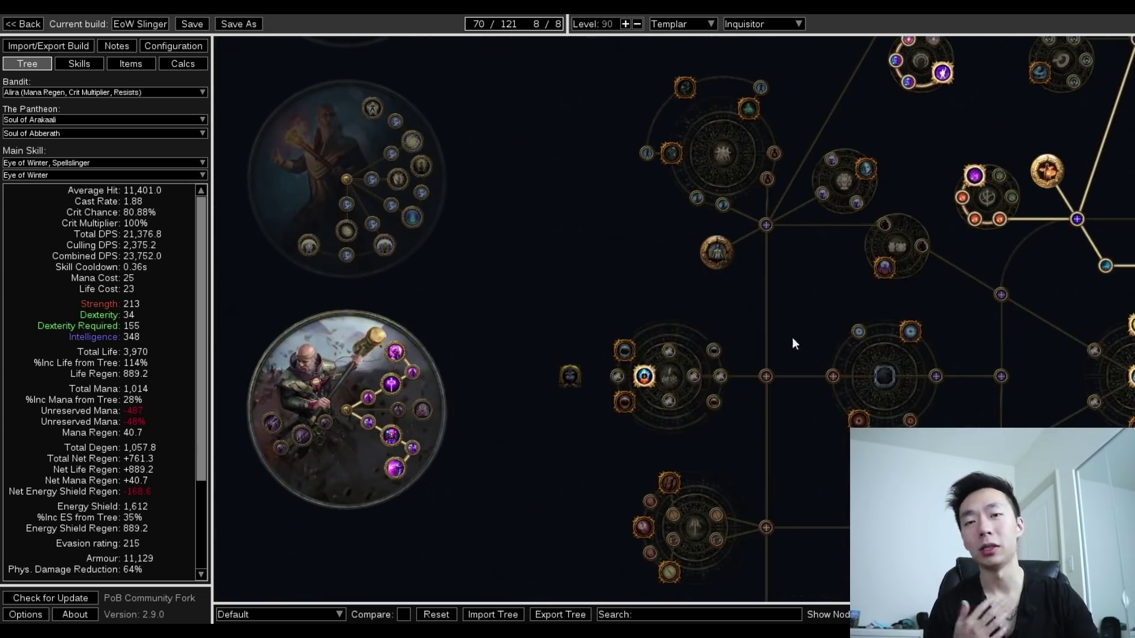
# - Look over the whole allocated passive tree and read the Essence Infusion node
pyautogui.scroll(-1, 790, 337)
pyautogui.moveTo(790, 337); pyautogui.dragTo(698, 367)
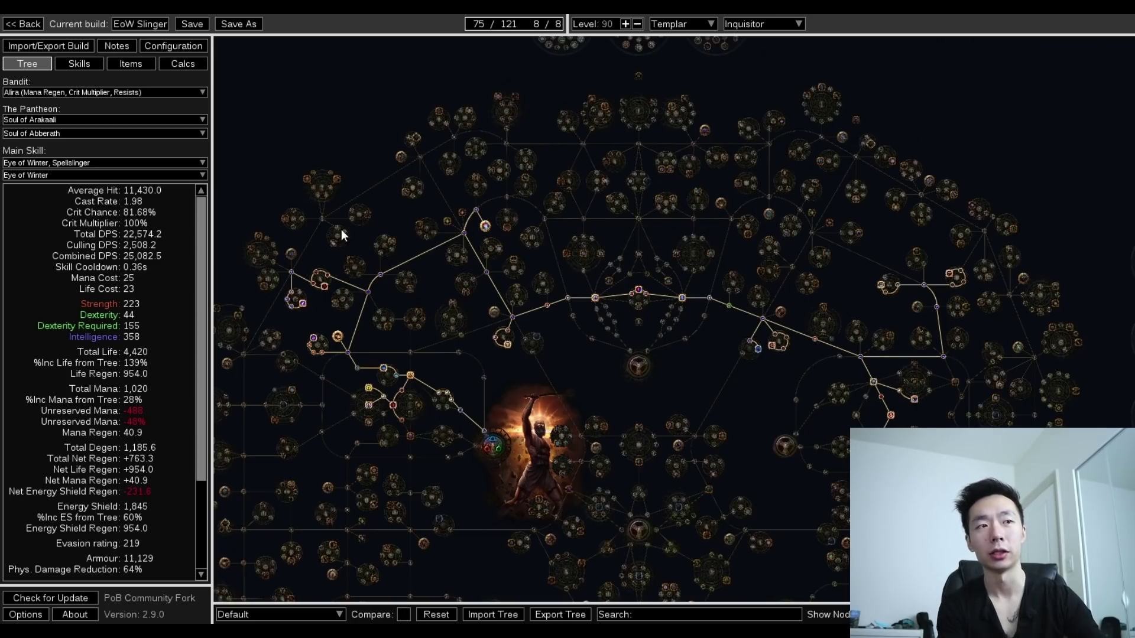
pyautogui.moveTo(335, 246)
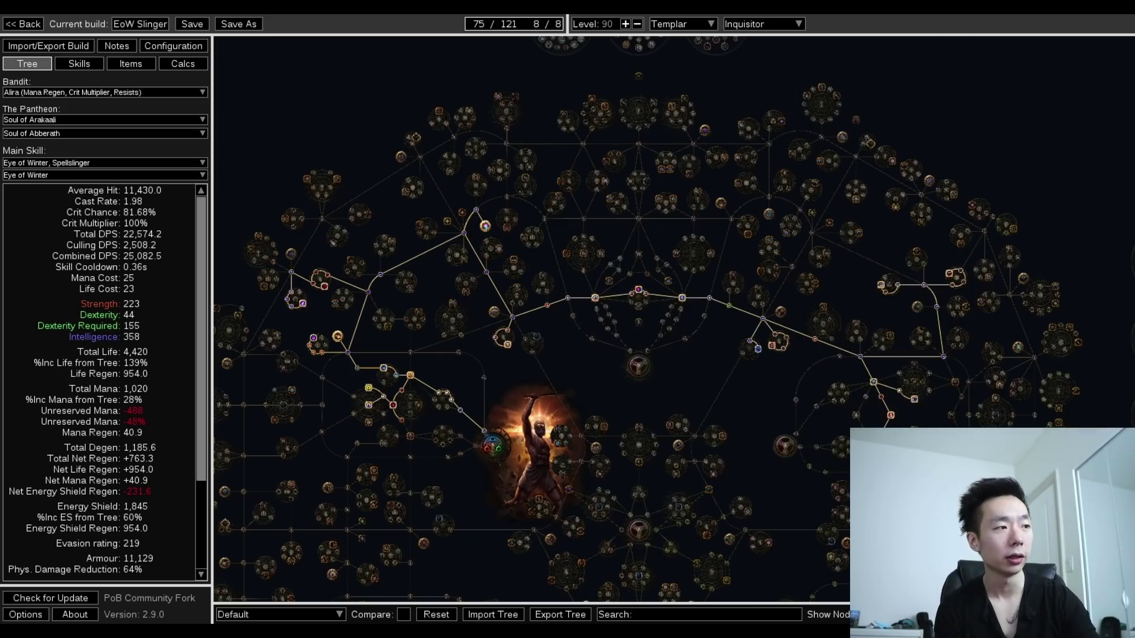
pyautogui.moveTo(516, 263)
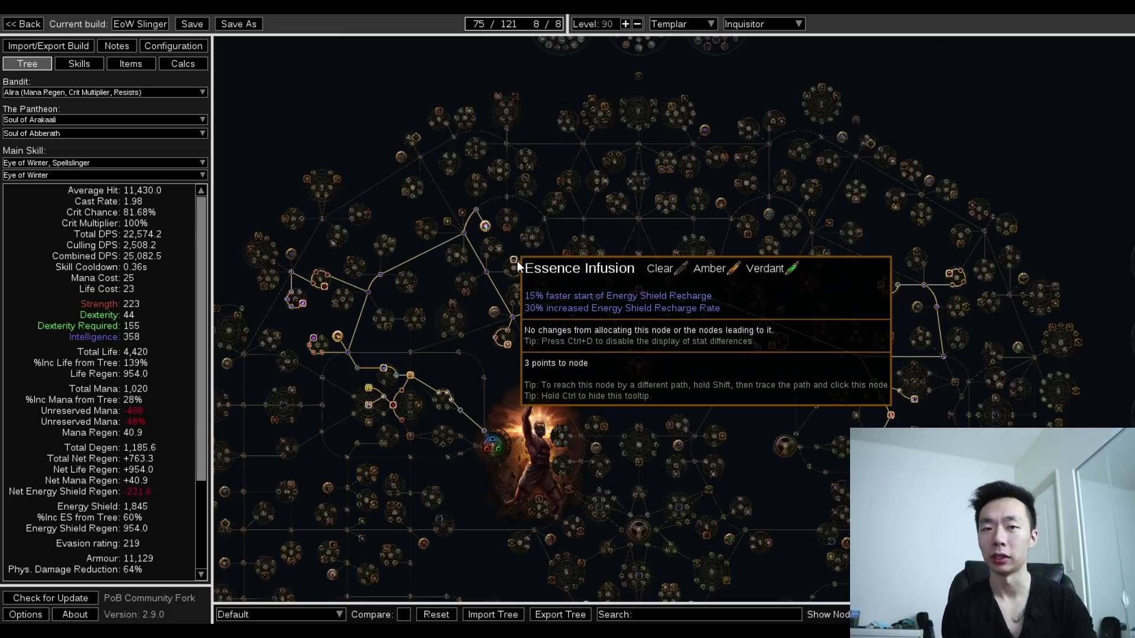
pyautogui.moveTo(662, 387); pyautogui.dragTo(669, 400)
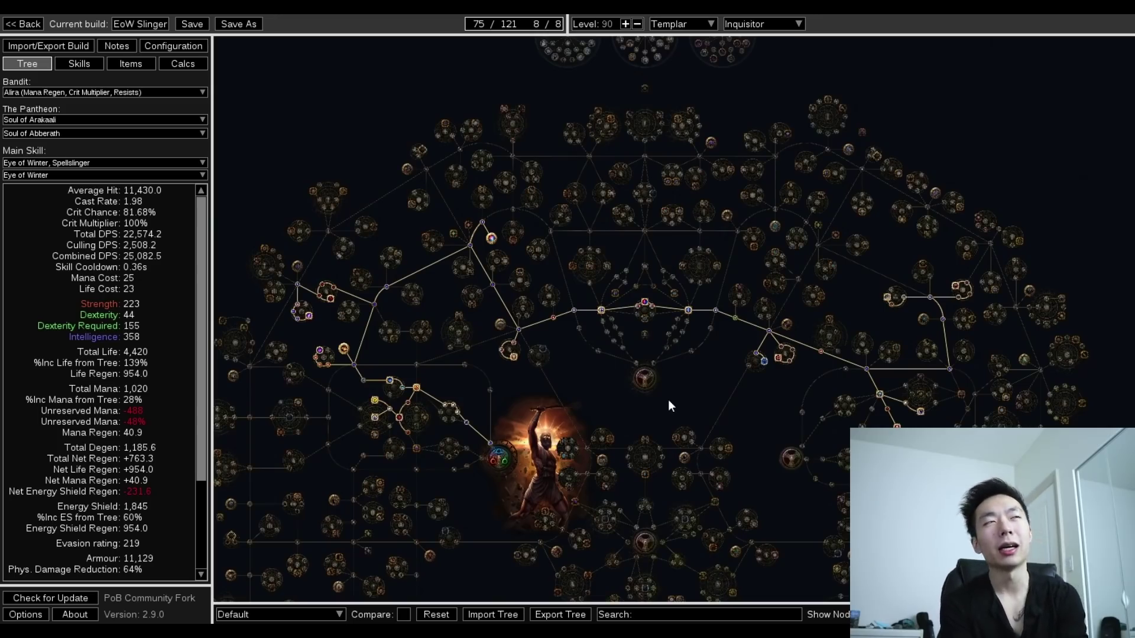